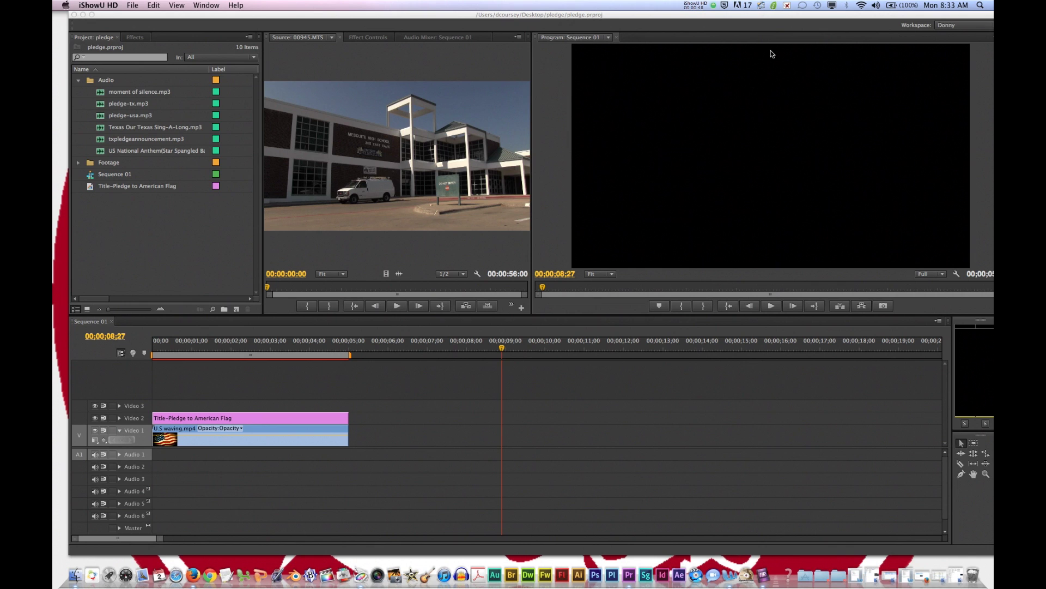
Step: Preview pledge-usa.mp3 as source and place its audio on Audio 1 starting where the American Flag title ends
{"action": "left_click", "coordinate": [348, 348]}
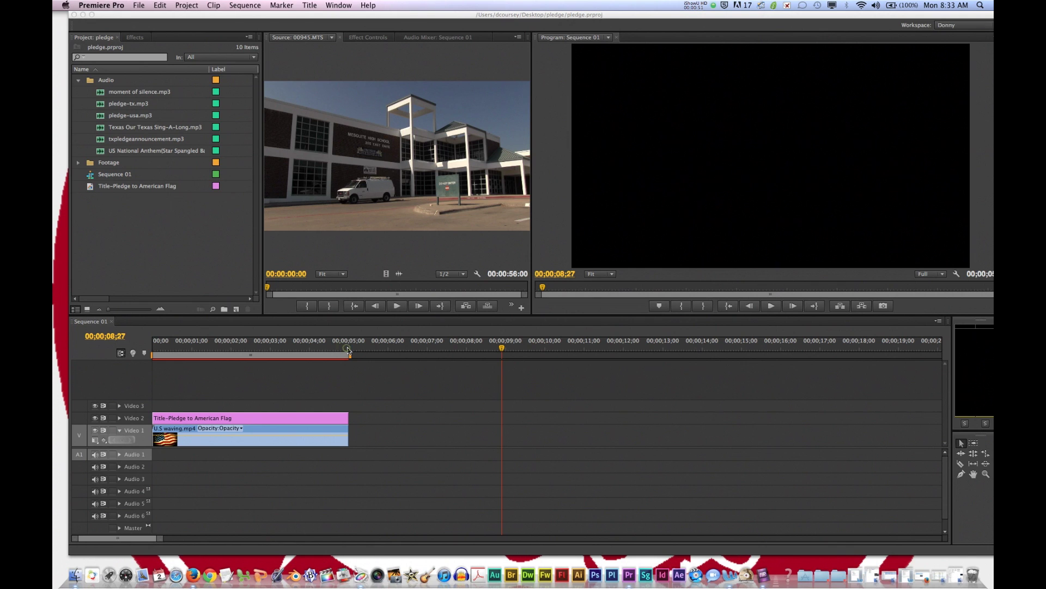
{"action": "left_click_drag", "start_coordinate": [348, 349], "coordinate": [334, 376]}
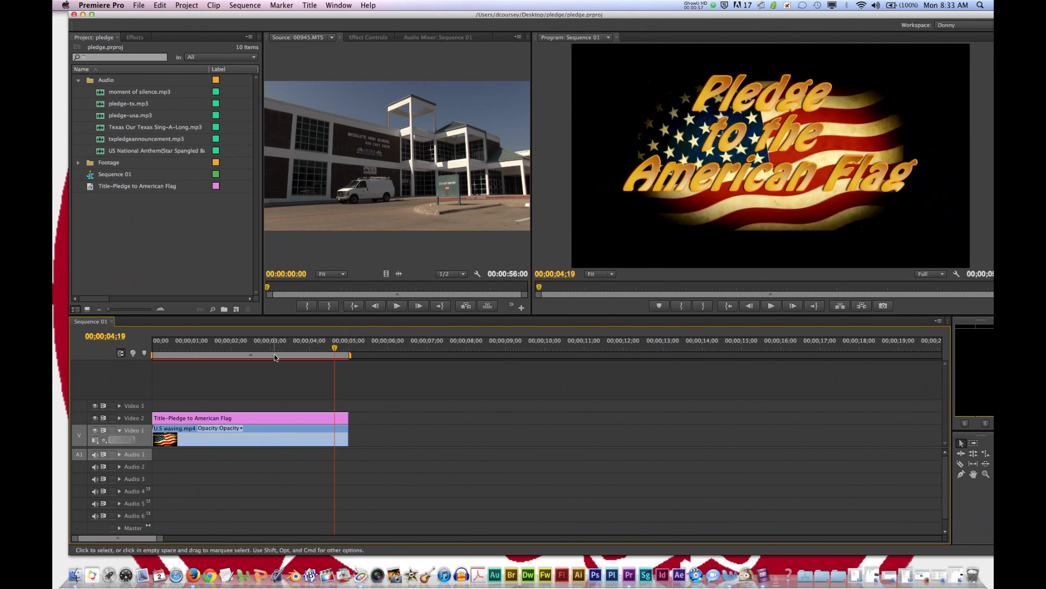
{"action": "double_click", "coordinate": [101, 118]}
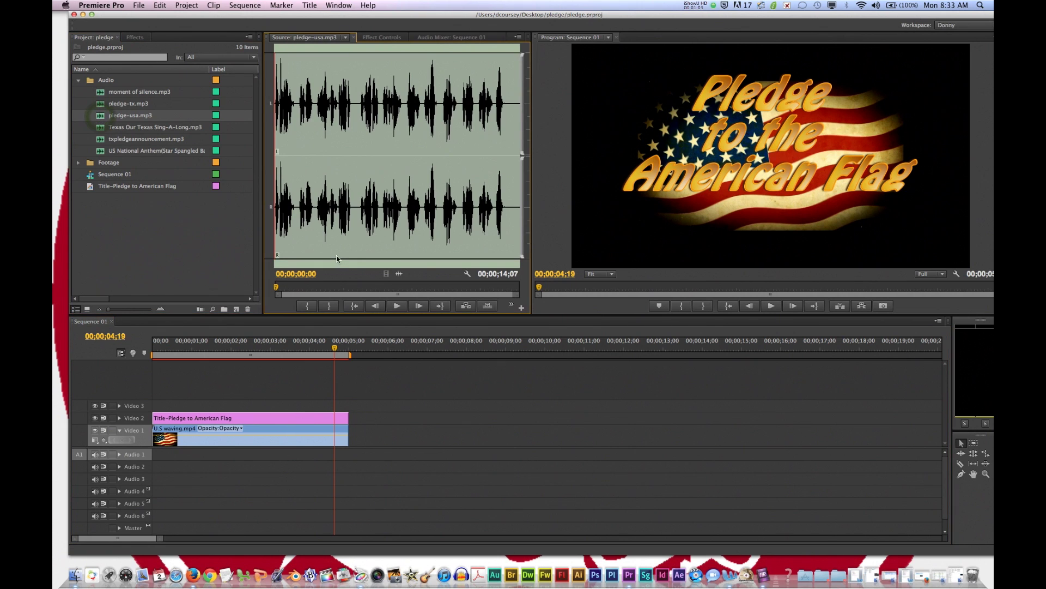
{"action": "left_click", "coordinate": [397, 306]}
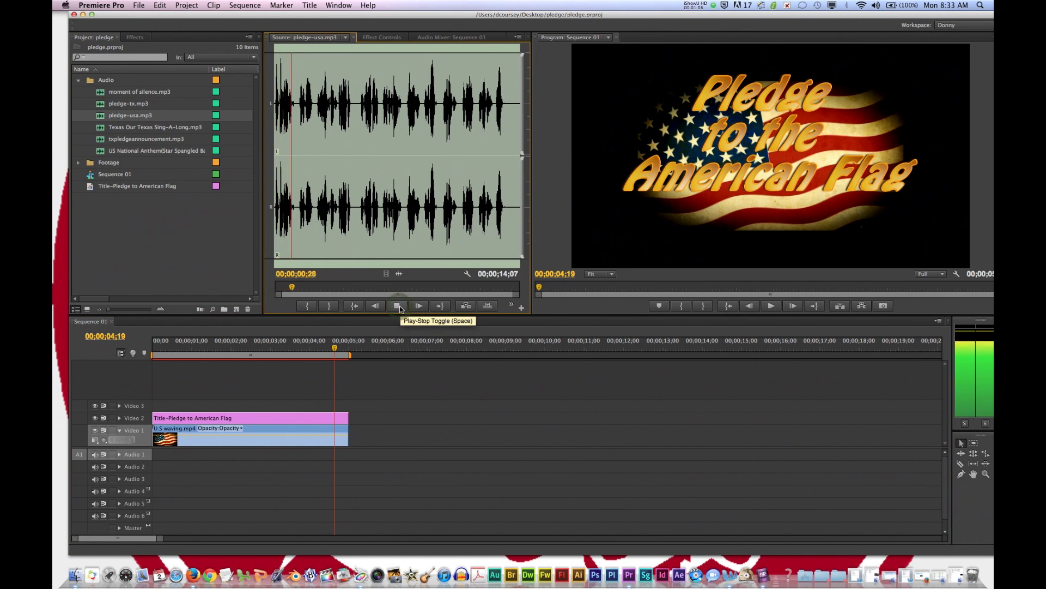
{"action": "left_click", "coordinate": [400, 308]}
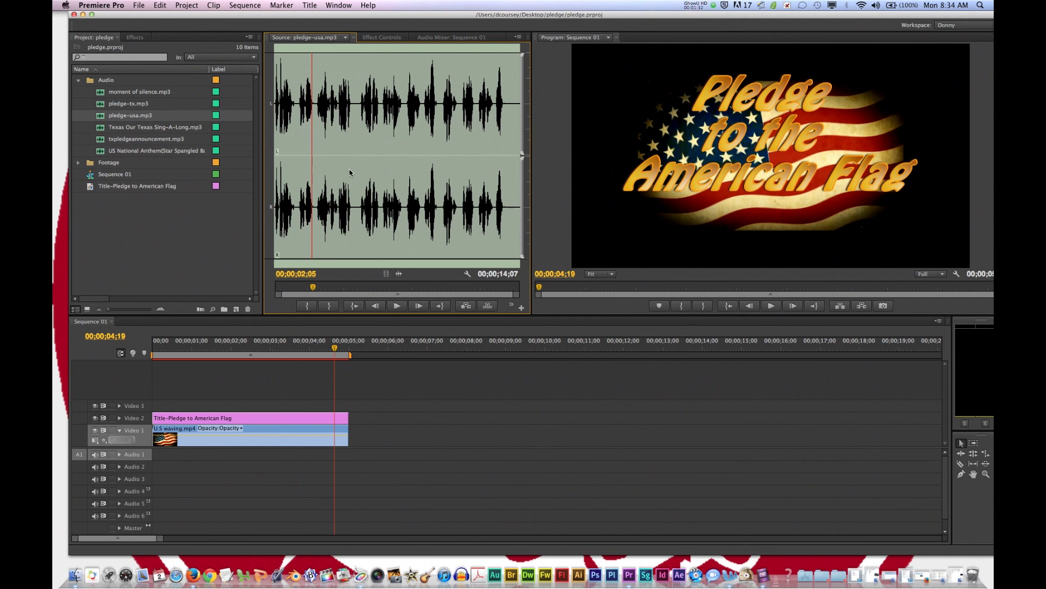
{"action": "left_click", "coordinate": [356, 139]}
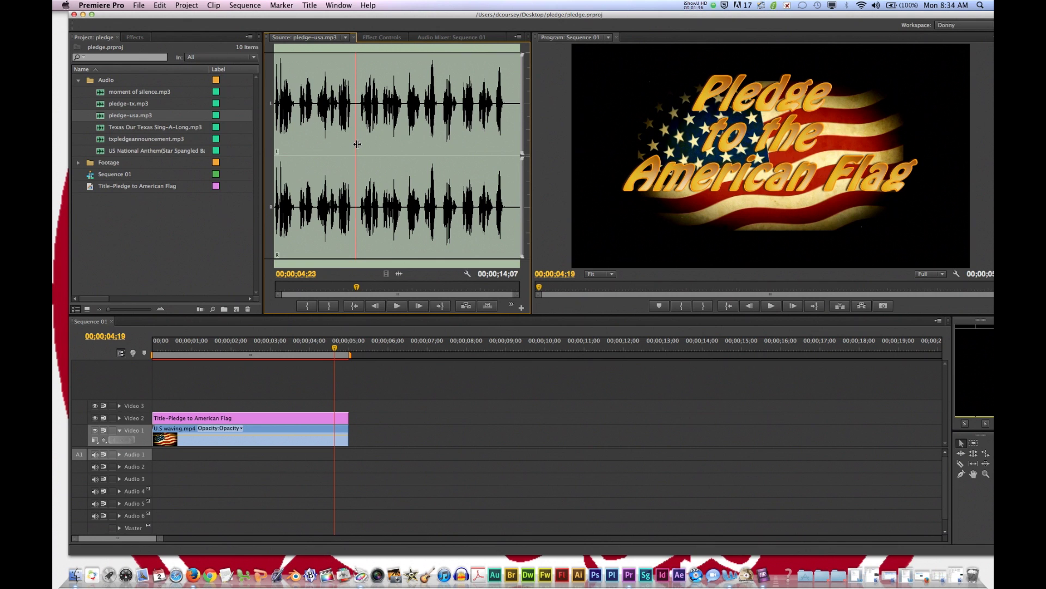
{"action": "left_click", "coordinate": [380, 180]}
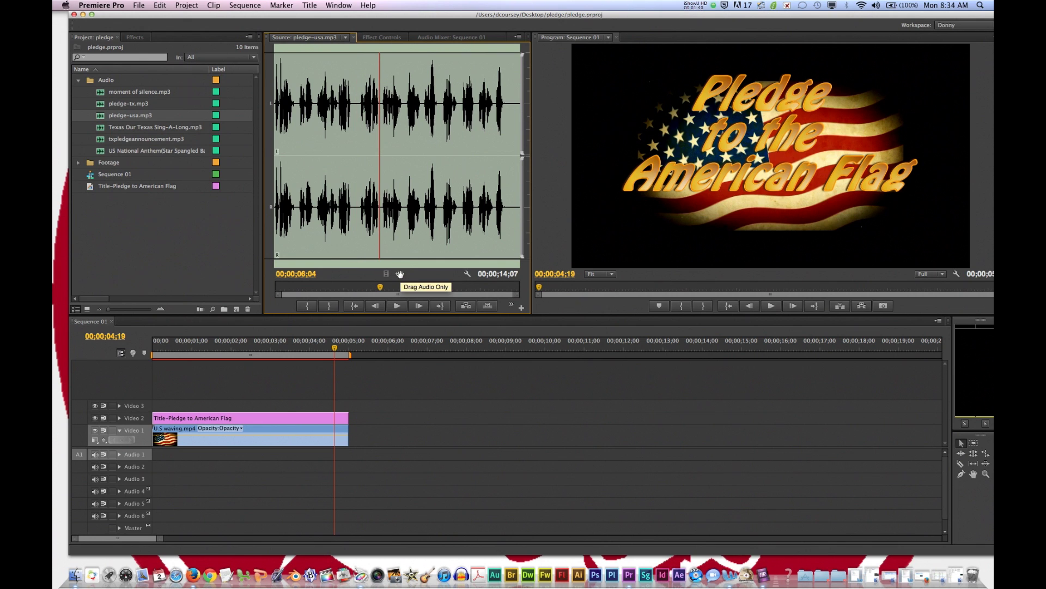
{"action": "left_click_drag", "start_coordinate": [400, 277], "coordinate": [349, 463]}
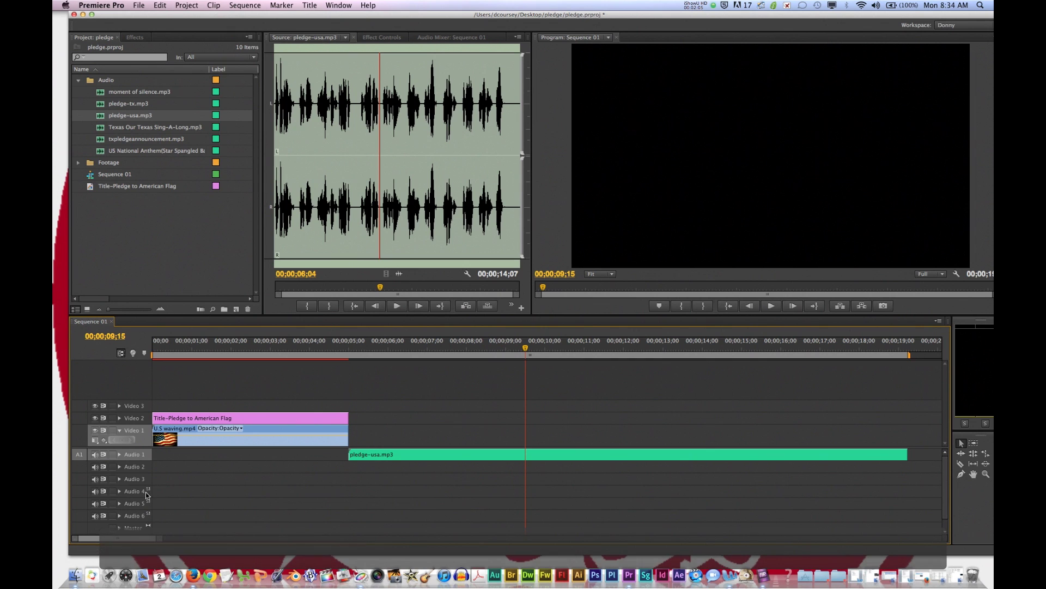
Step: Expand the Audio 1 track to show its waveform and play the sequence to check the pledge audio level
{"action": "left_click", "coordinate": [119, 457]}
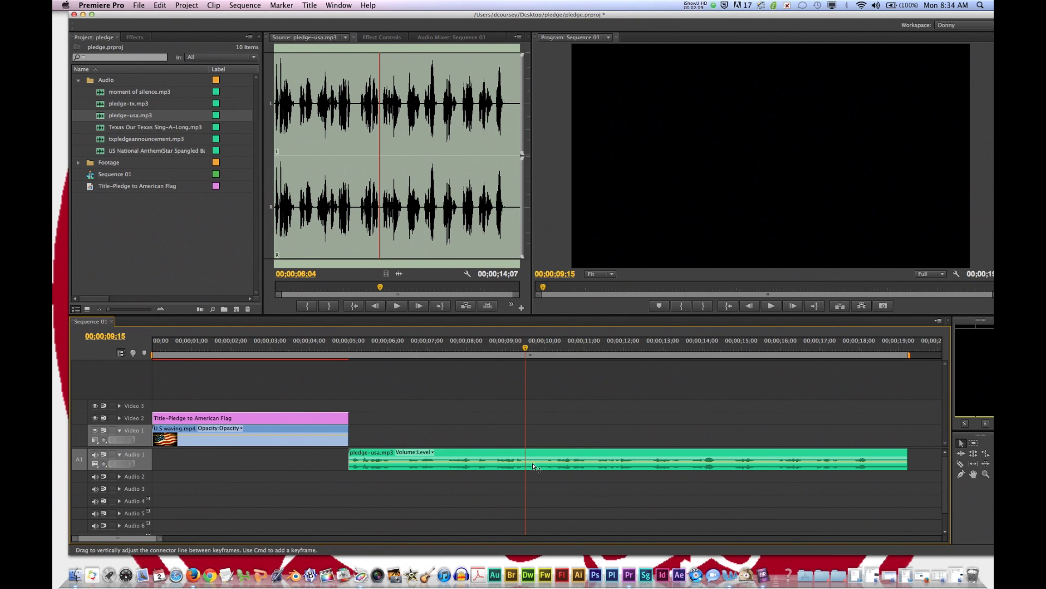
{"action": "key", "text": "space"}
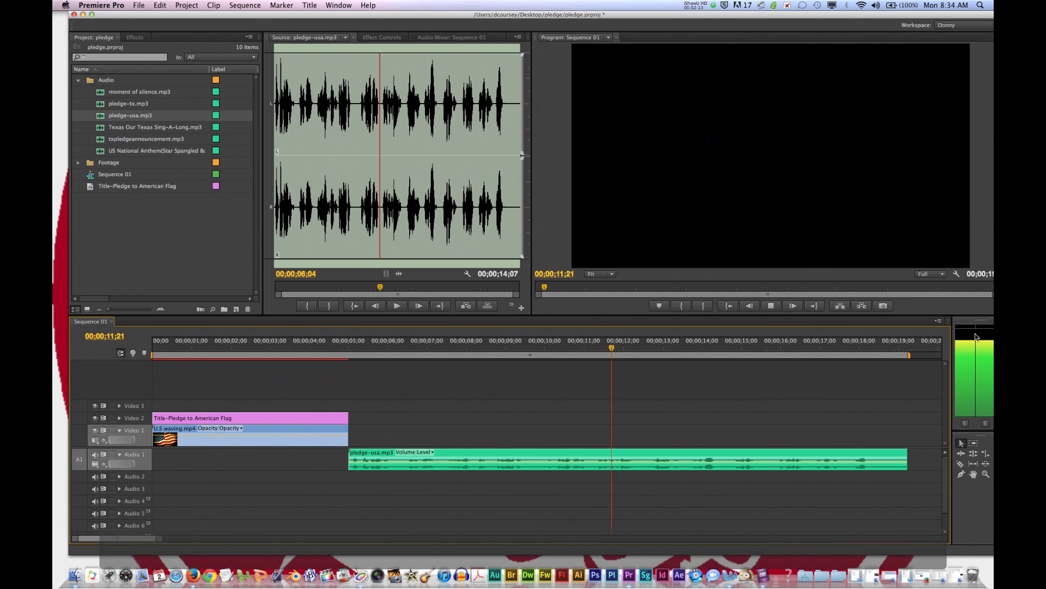
{"action": "key", "text": "space"}
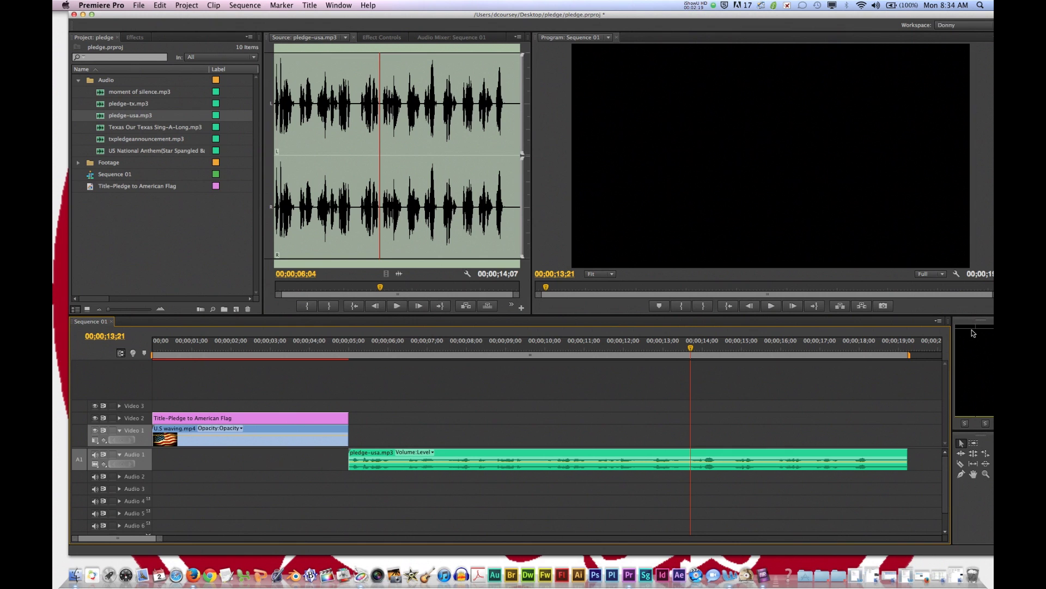
Step: Try raising the volume of pledge-usa.mp3 on Audio 1, check it in playback, and lower the level back down
{"action": "left_click", "coordinate": [574, 463]}
{"action": "key", "text": "space"}
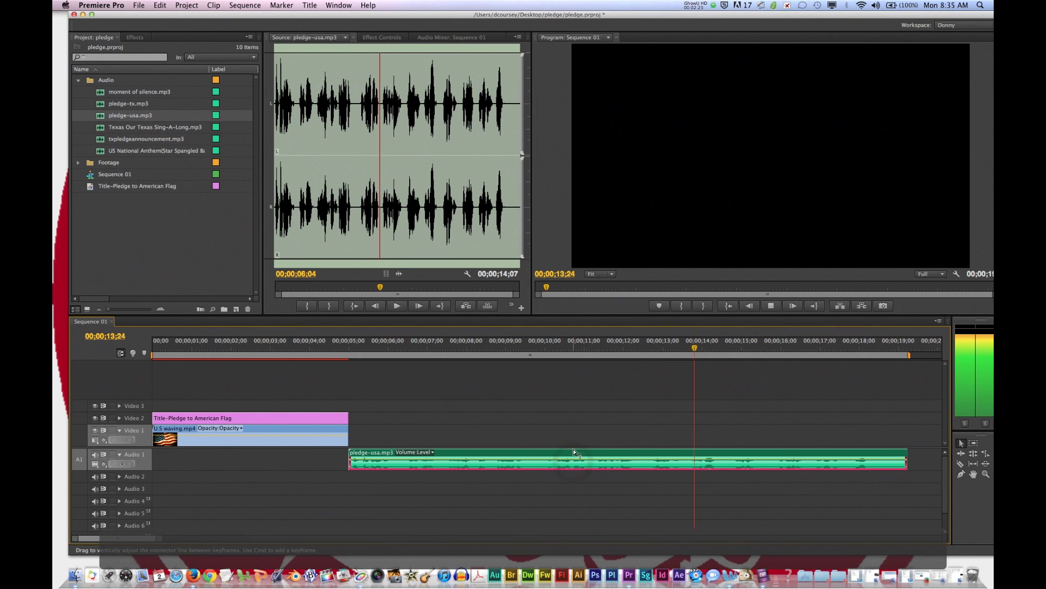
{"action": "key", "text": "space"}
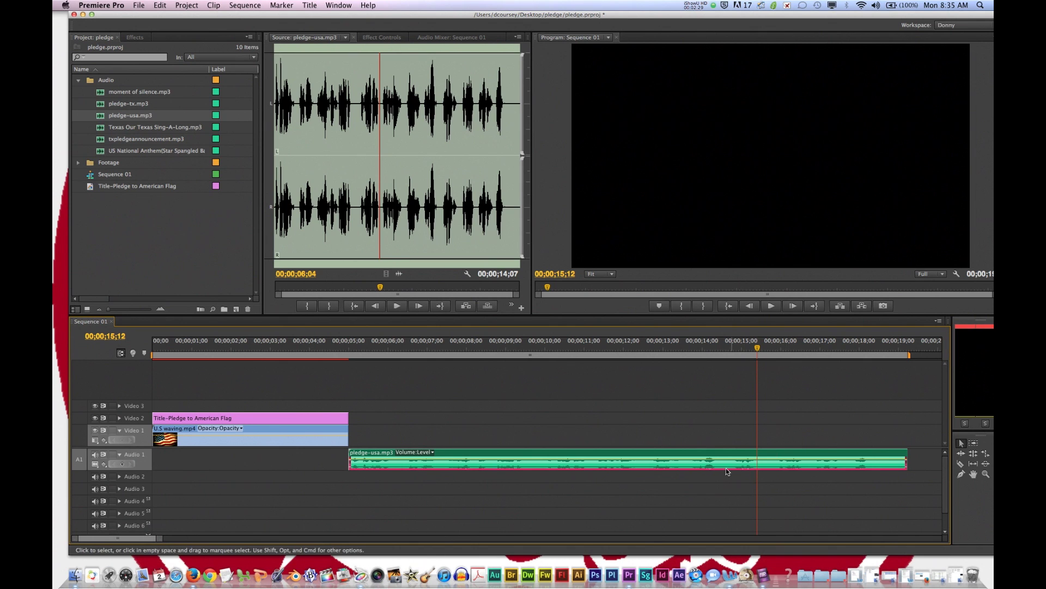
{"action": "left_click_drag", "start_coordinate": [700, 462], "coordinate": [700, 460]}
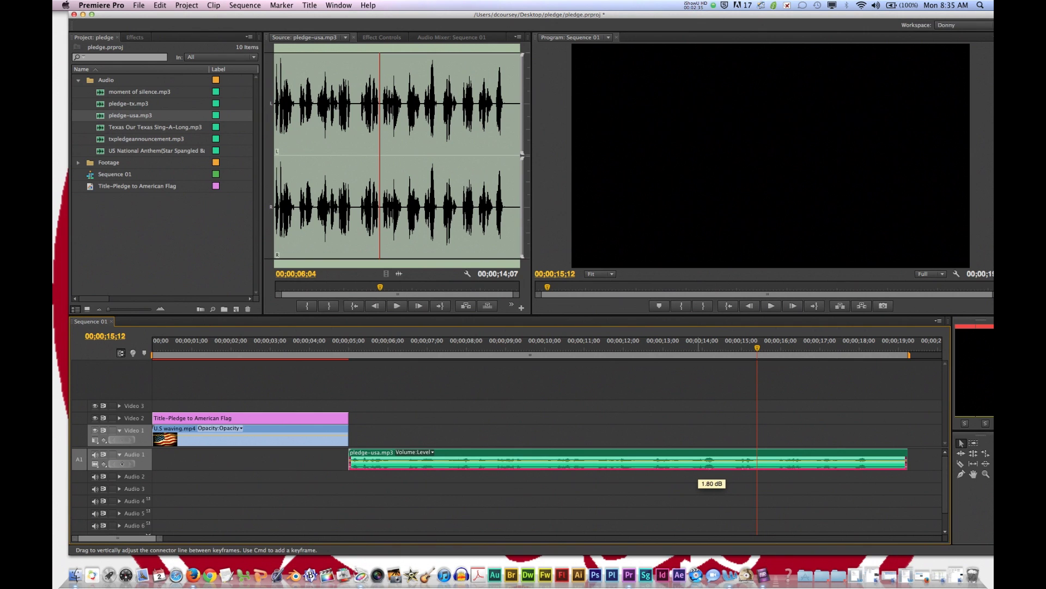
{"action": "left_click_drag", "start_coordinate": [701, 460], "coordinate": [701, 463]}
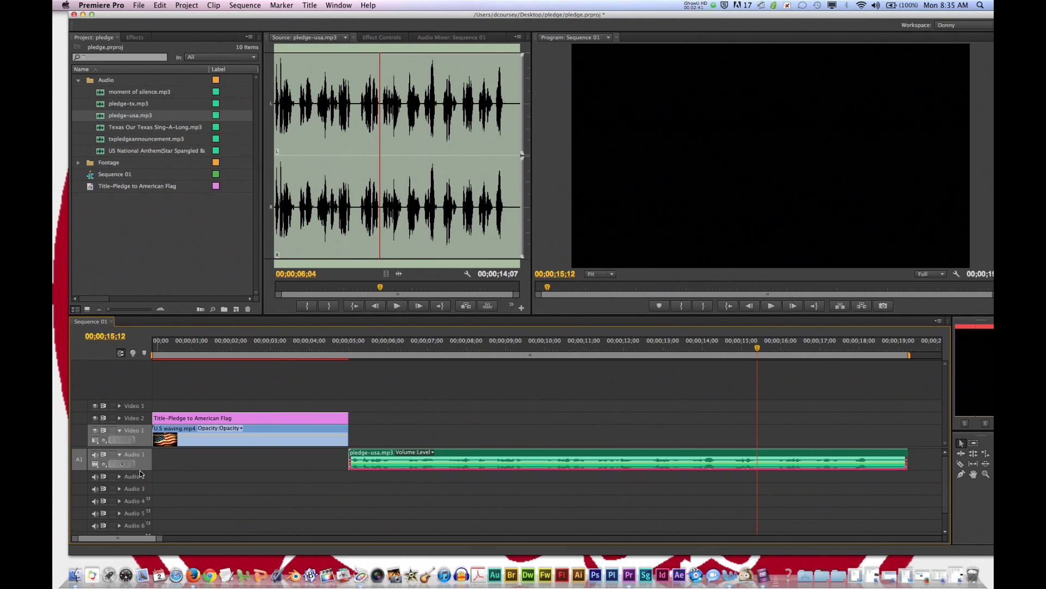
Step: Enlarge the Audio 1 track and fine-tune the pledge-usa.mp3 volume line, checking the level in playback
{"action": "left_click_drag", "start_coordinate": [141, 469], "coordinate": [141, 497]}
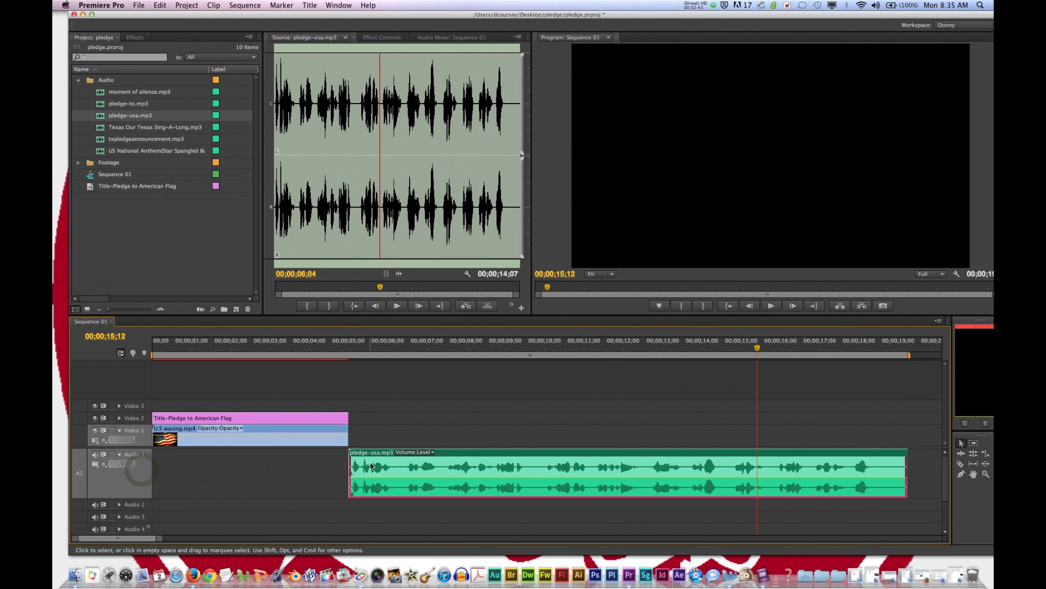
{"action": "left_click_drag", "start_coordinate": [491, 478], "coordinate": [492, 476]}
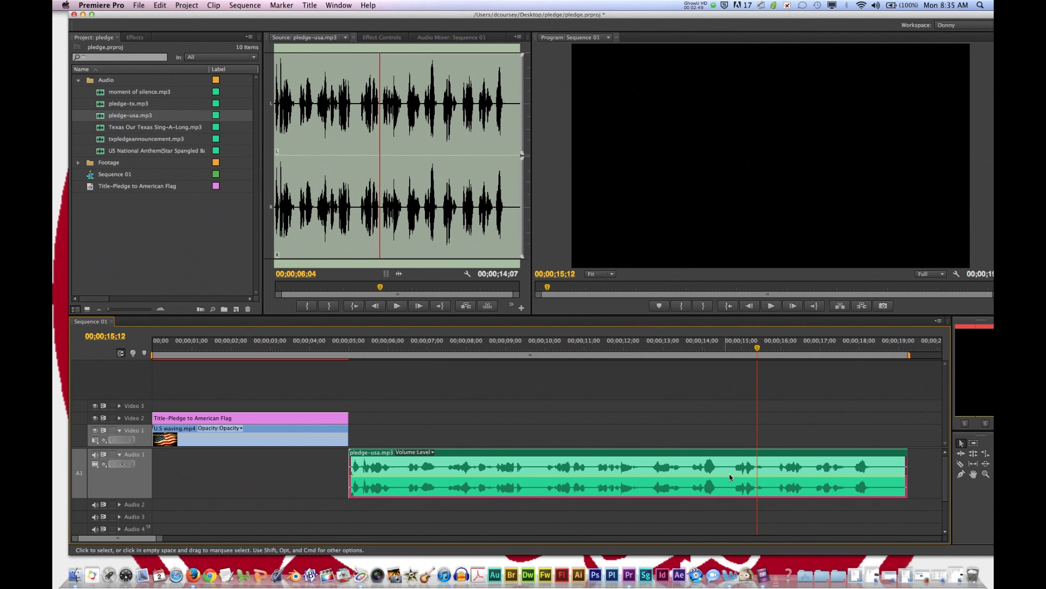
{"action": "key", "text": "space"}
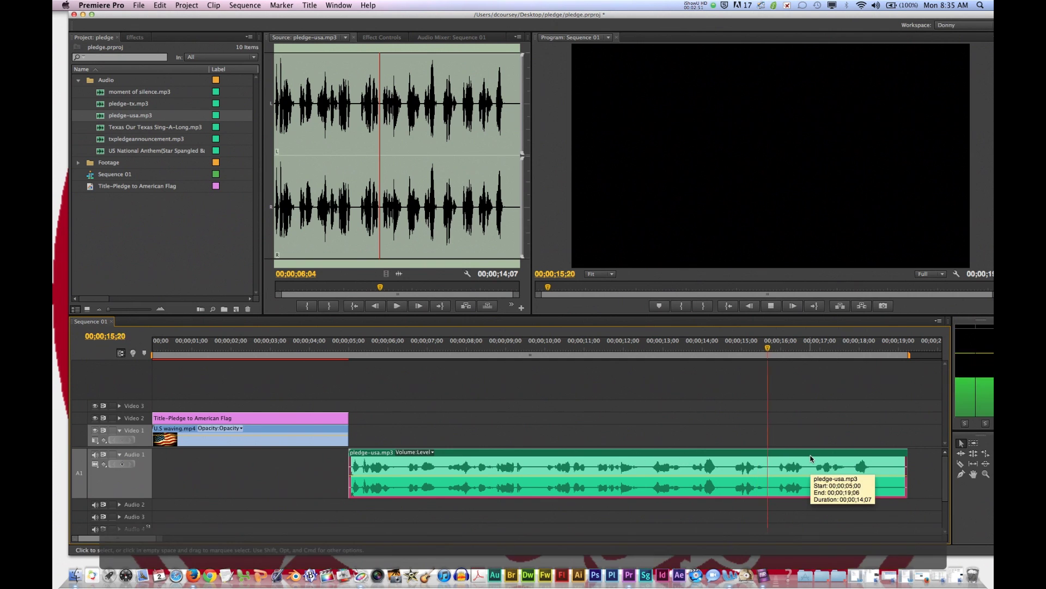
{"action": "key", "text": "space"}
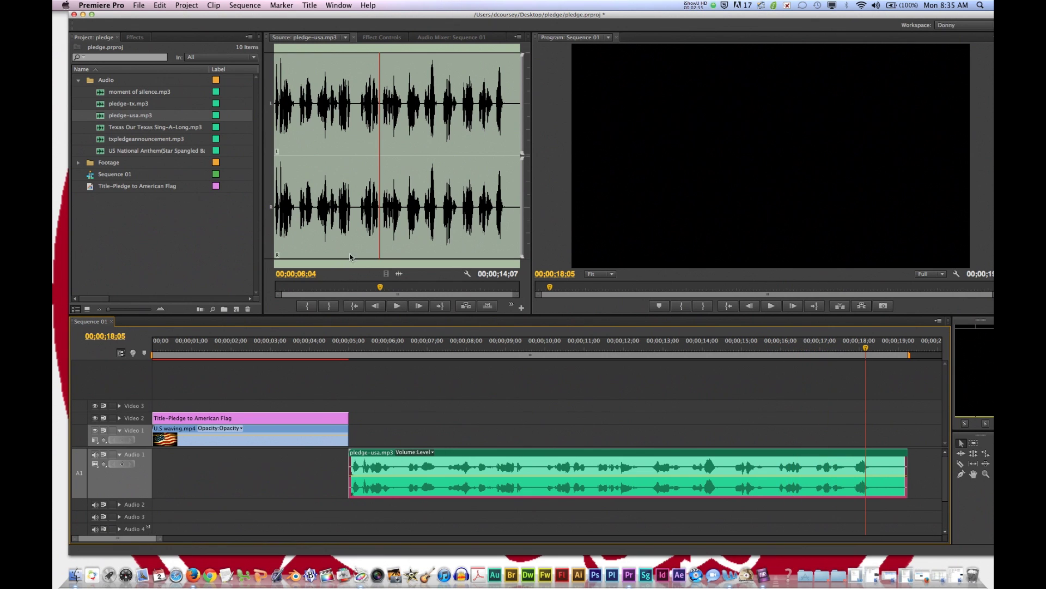
{"action": "left_click_drag", "start_coordinate": [383, 348], "coordinate": [360, 348]}
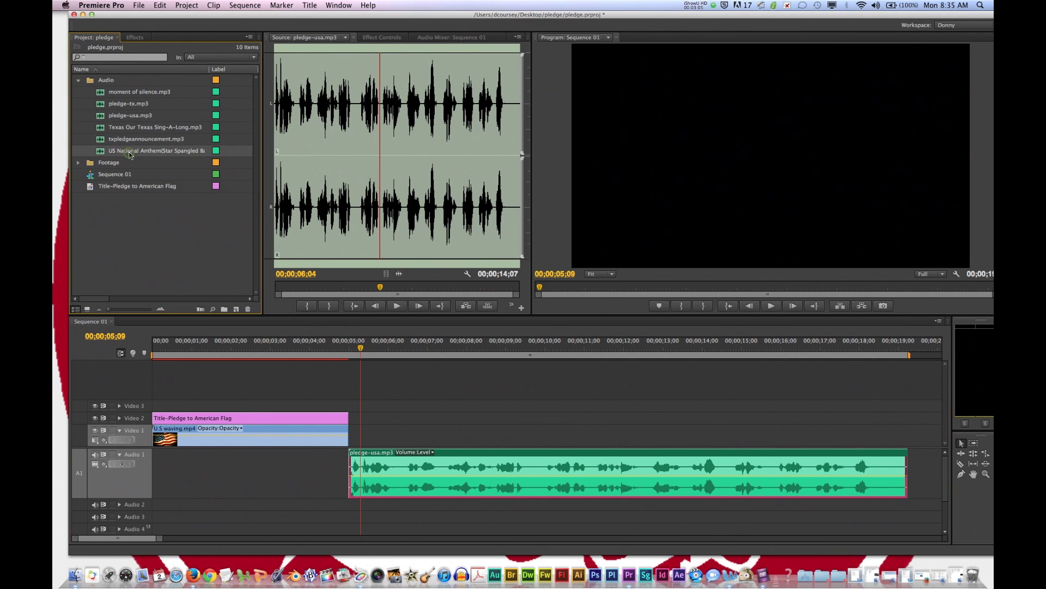
Step: Preview the US National Anthem instrumental as source and place it on Audio 2 at the start of the sequence
{"action": "double_click", "coordinate": [100, 153]}
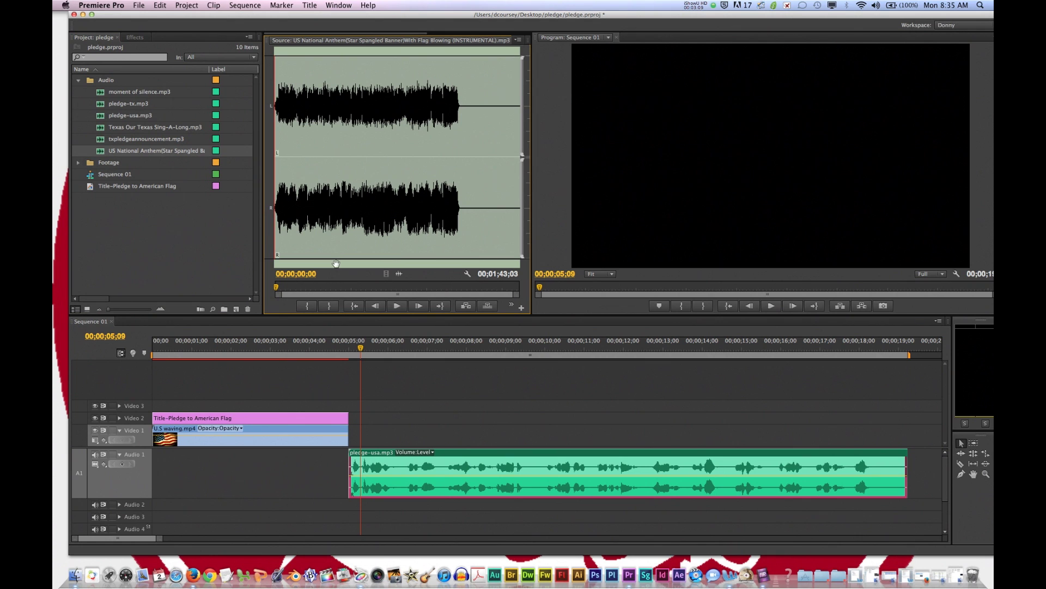
{"action": "left_click", "coordinate": [401, 309]}
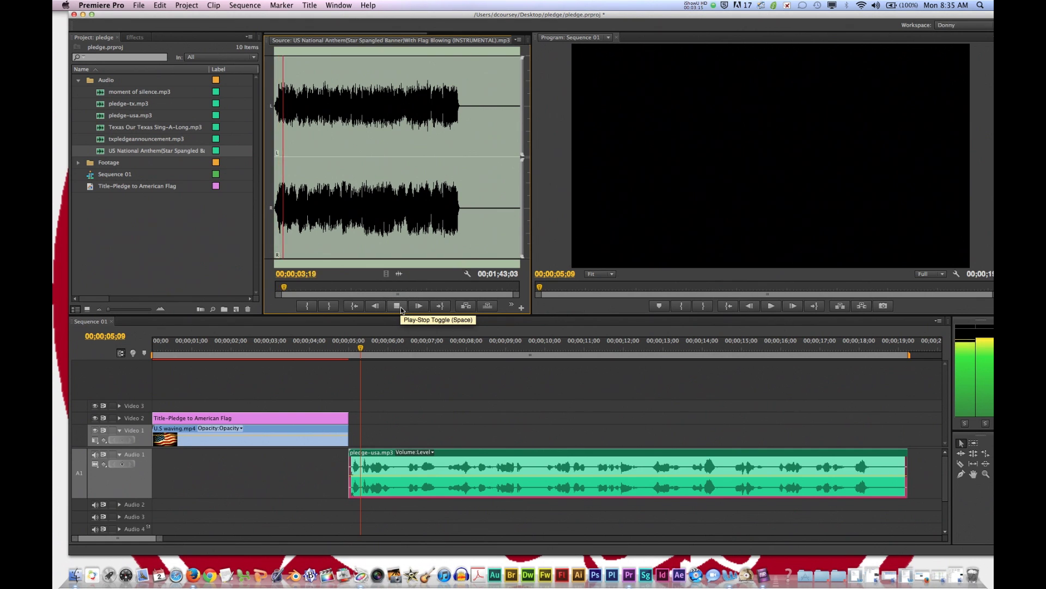
{"action": "left_click", "coordinate": [401, 309]}
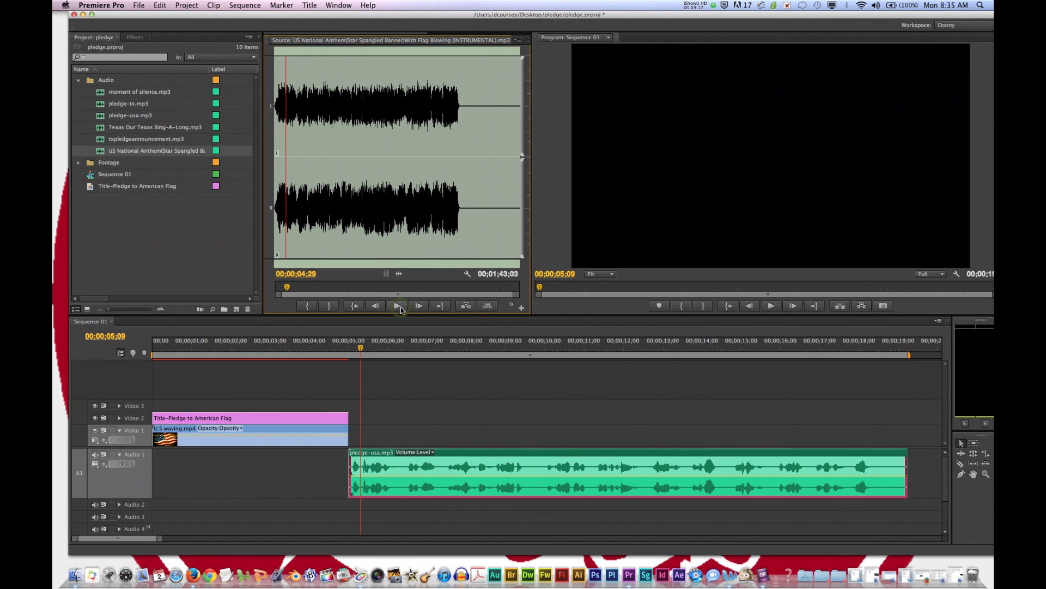
{"action": "scroll", "coordinate": [390, 282], "scroll_direction": "up", "scroll_amount": 7}
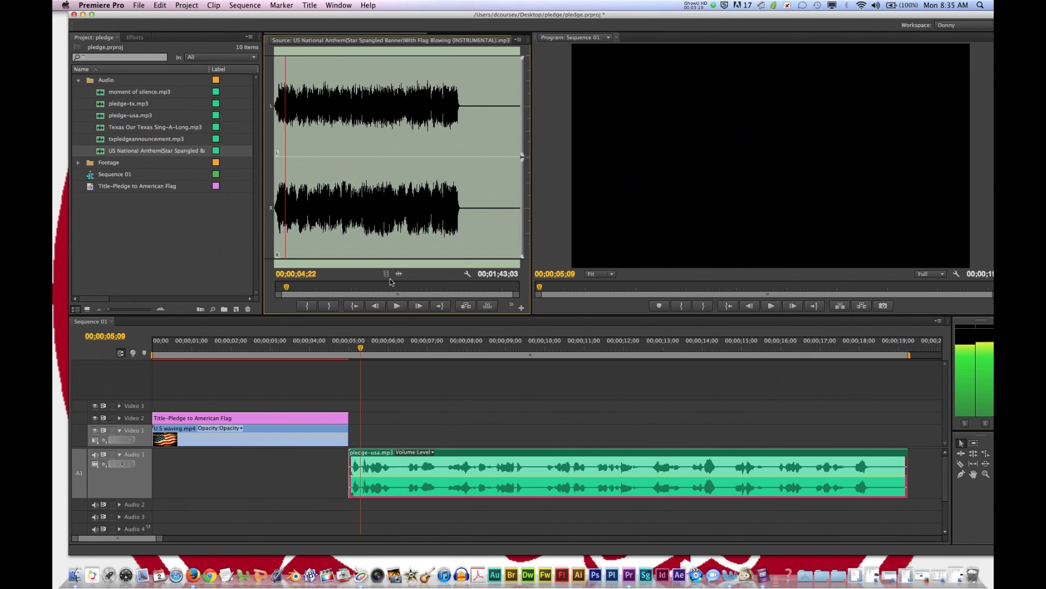
{"action": "left_click_drag", "start_coordinate": [402, 332], "coordinate": [151, 506]}
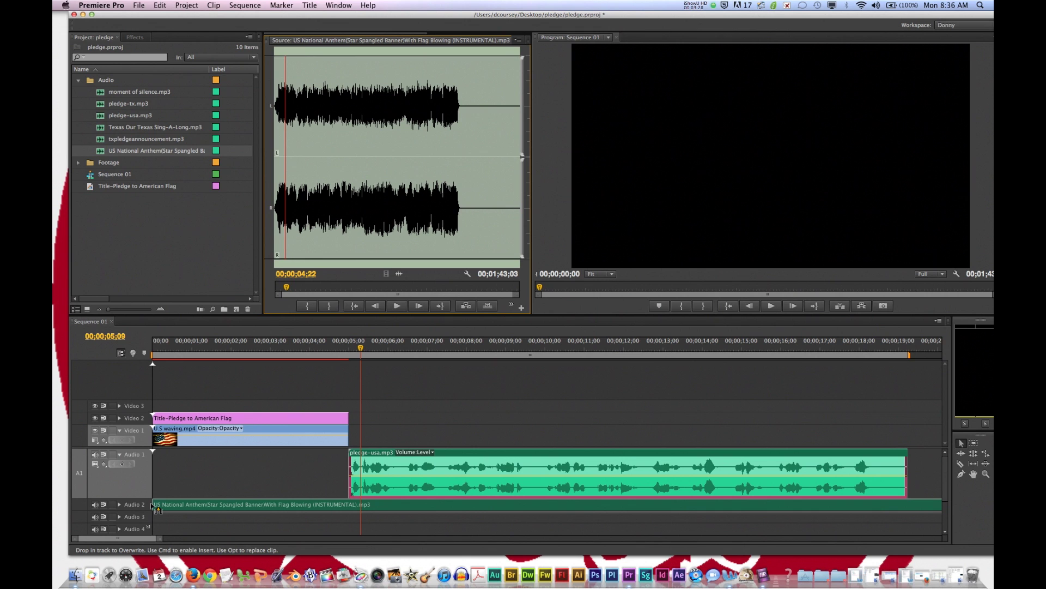
{"action": "left_click_drag", "start_coordinate": [153, 507], "coordinate": [153, 507]}
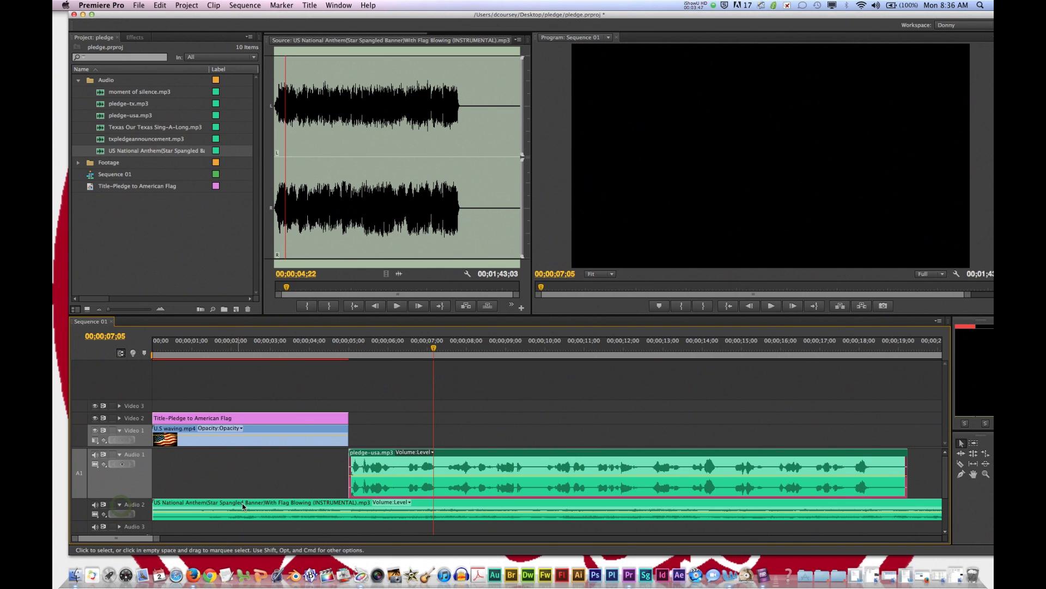
Step: Enlarge the Audio 2 track and lower the National Anthem clip's volume line
{"action": "mouse_move", "coordinate": [313, 515]}
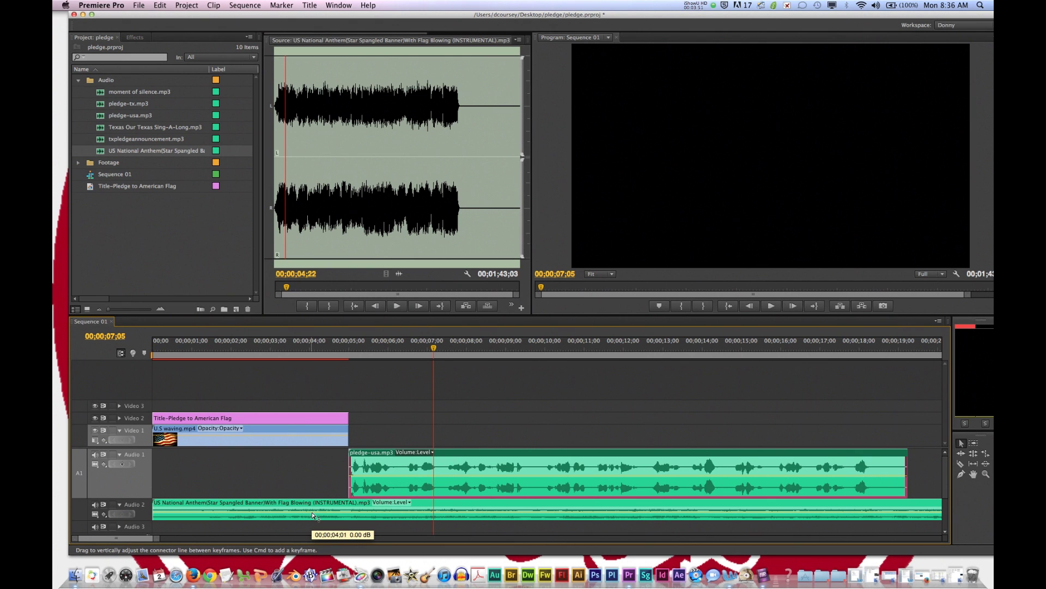
{"action": "left_click", "coordinate": [313, 515]}
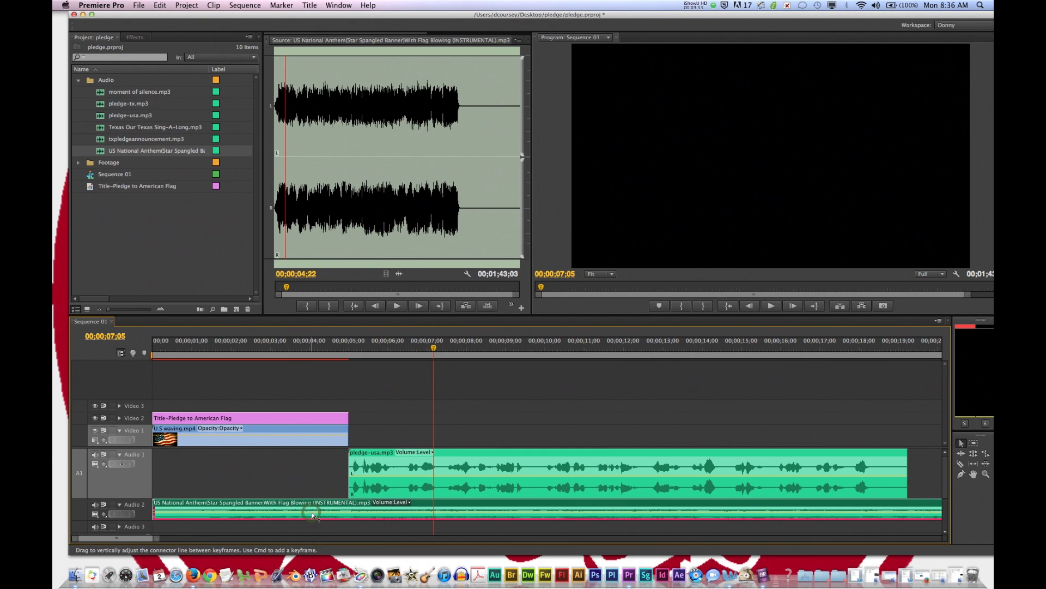
{"action": "left_click_drag", "start_coordinate": [146, 520], "coordinate": [148, 541]}
{"action": "scroll", "coordinate": [169, 514], "scroll_direction": "down", "scroll_amount": 5}
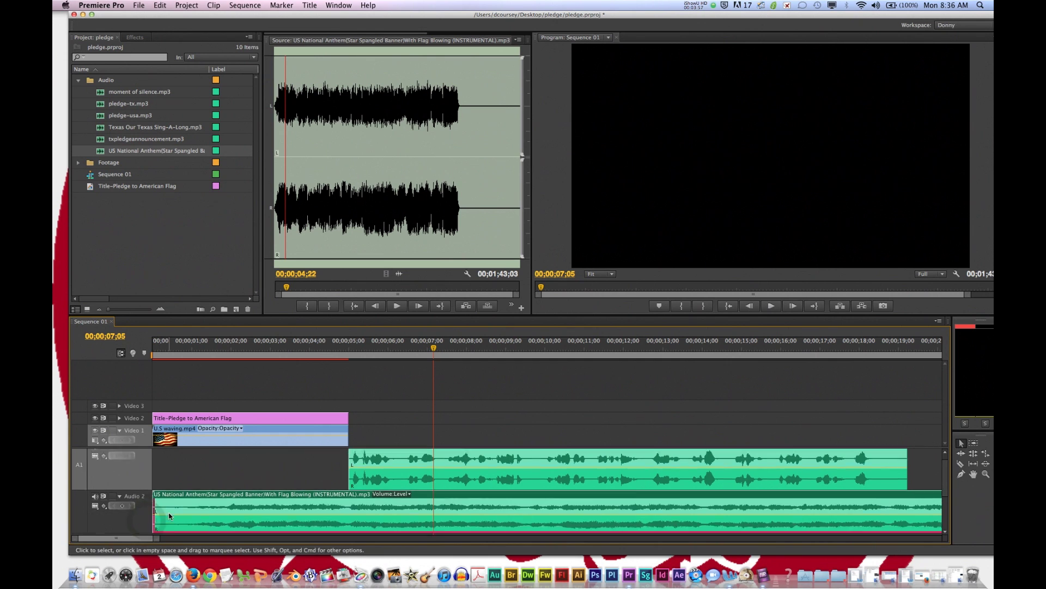
{"action": "scroll", "coordinate": [169, 514], "scroll_direction": "up", "scroll_amount": 3}
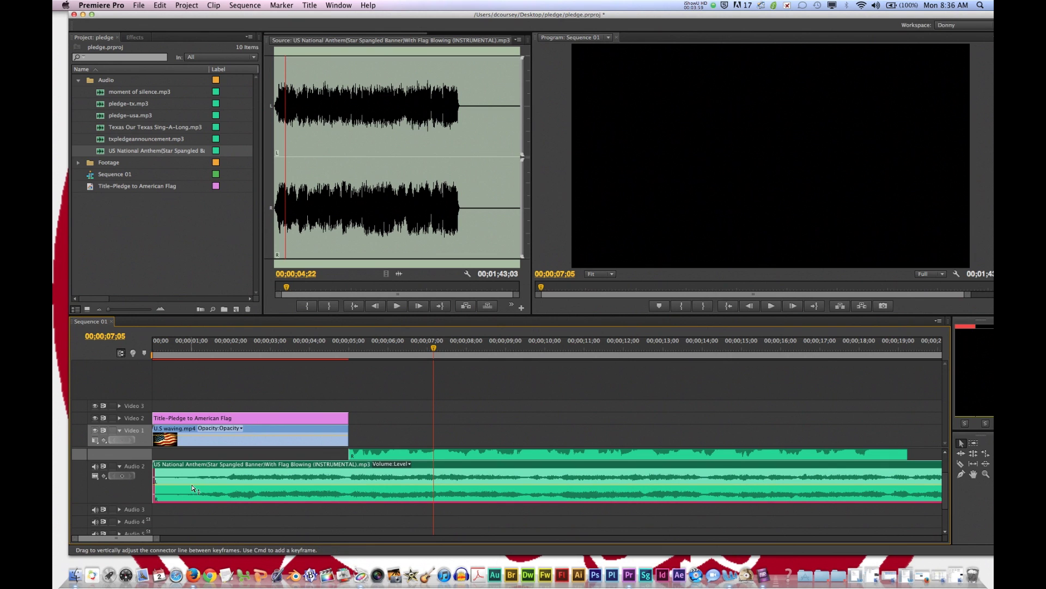
{"action": "left_click_drag", "start_coordinate": [192, 486], "coordinate": [191, 495]}
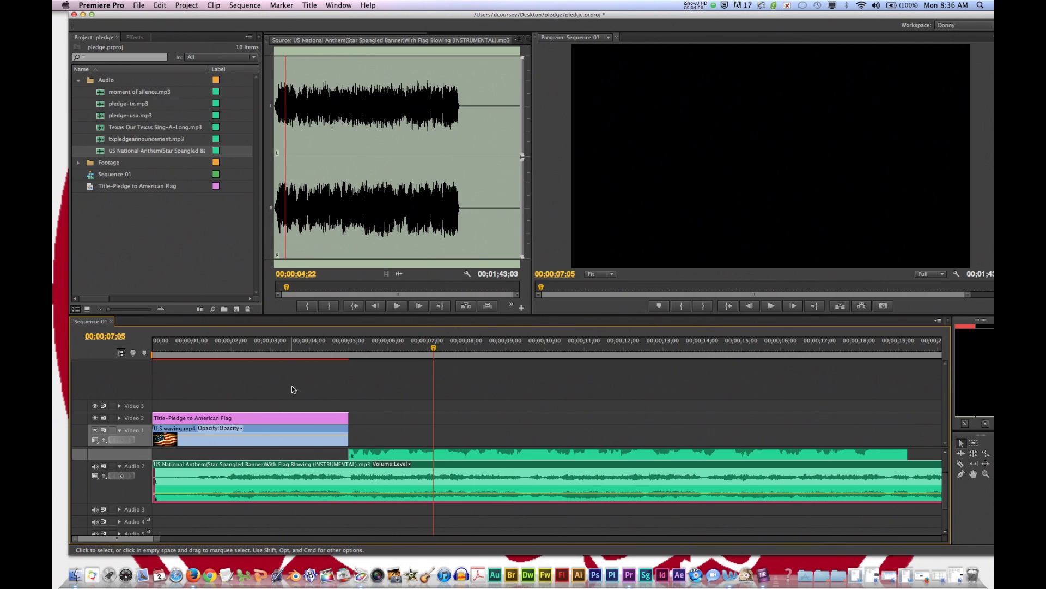
Step: Play back the pledge and music mix and reduce the National Anthem clip's volume to about -16.90 dB
{"action": "left_click", "coordinate": [297, 350]}
{"action": "key", "text": "space"}
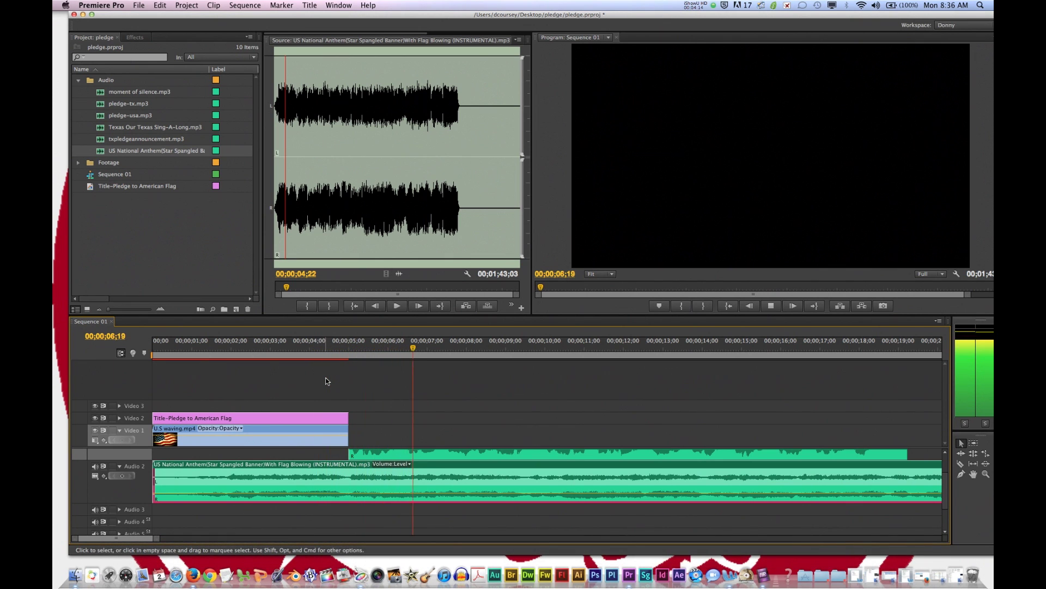
{"action": "key", "text": "space"}
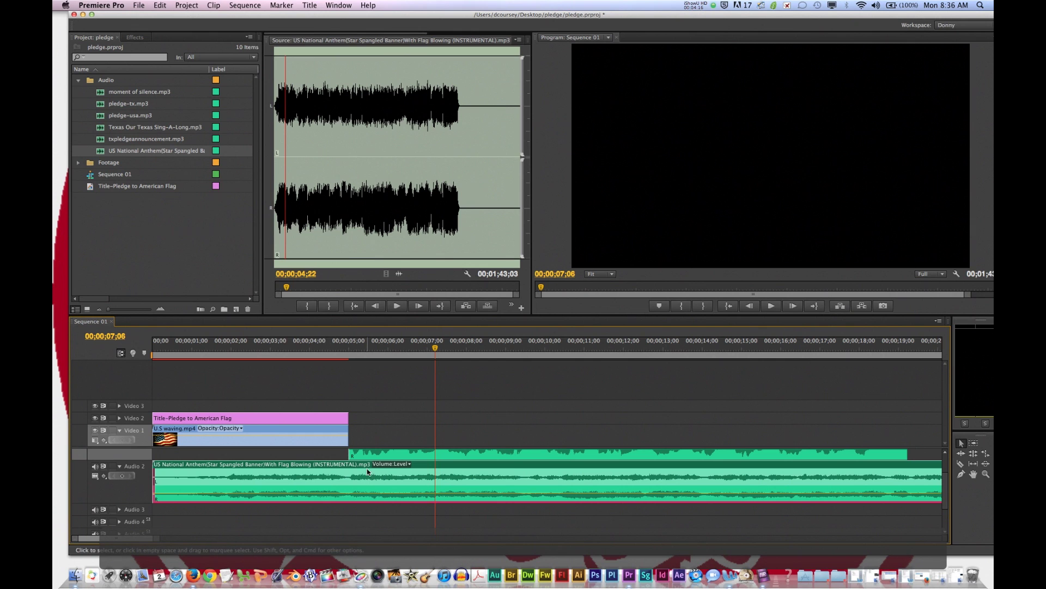
{"action": "left_click_drag", "start_coordinate": [376, 497], "coordinate": [376, 494]}
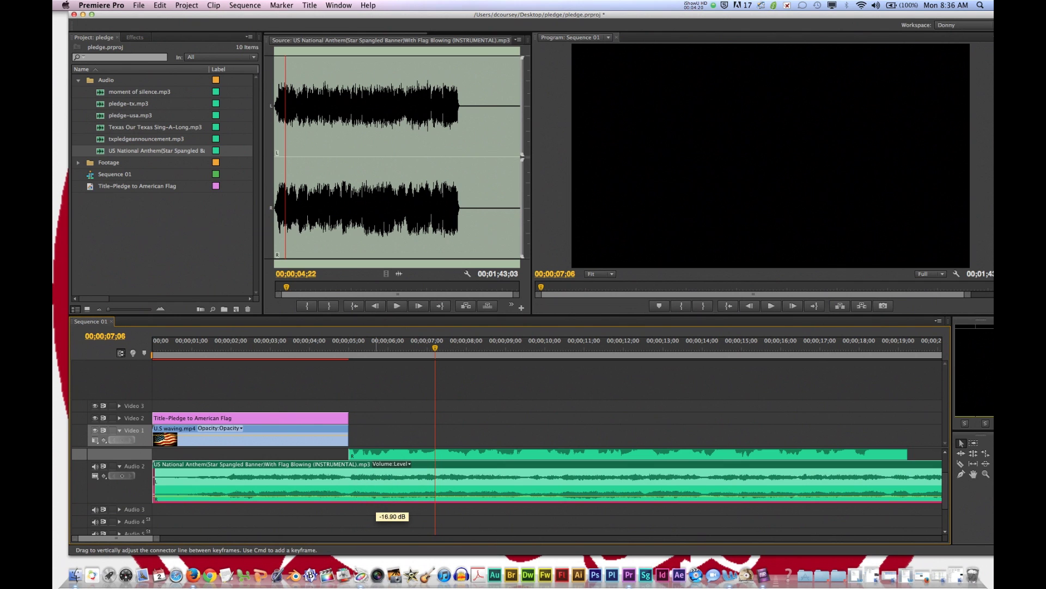
{"action": "key", "text": "space"}
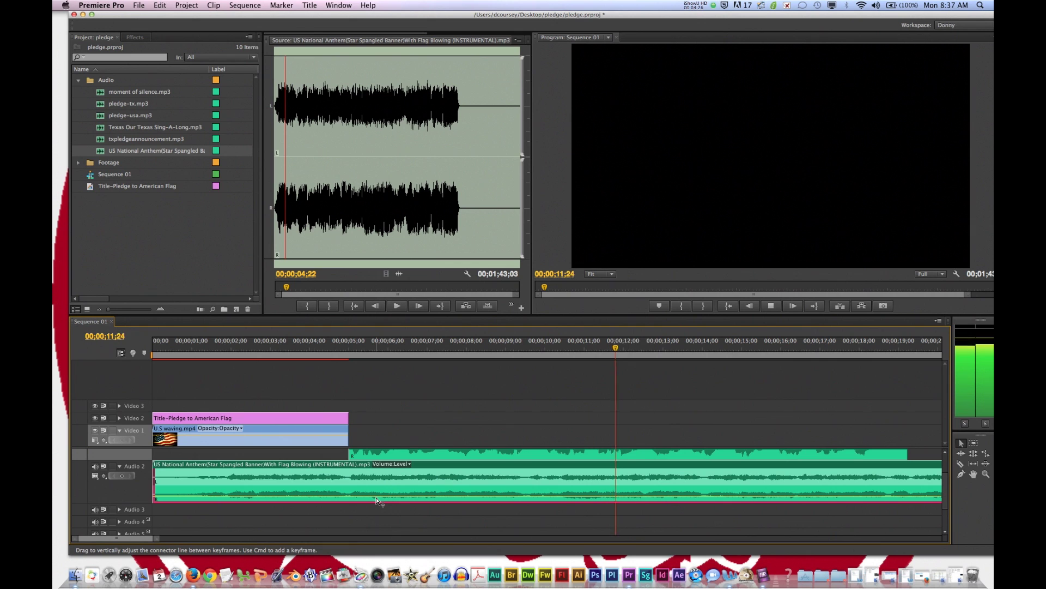
Step: Stop playback and trim the end of the National Anthem clip to line up with the end of the pledge narration
{"action": "key", "text": "space"}
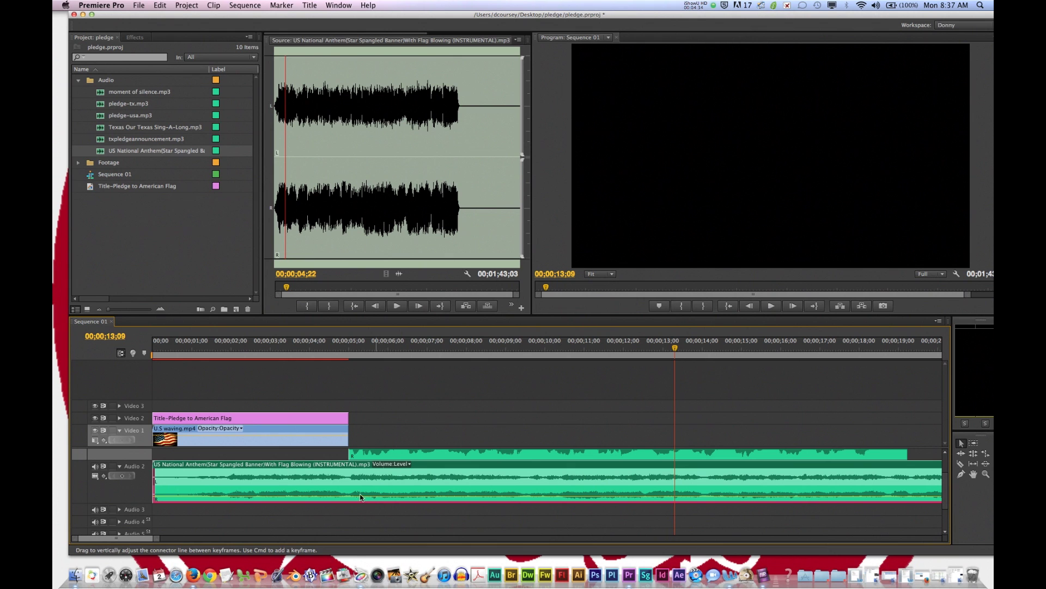
{"action": "scroll", "coordinate": [667, 423], "scroll_direction": "right", "scroll_amount": 3}
{"action": "scroll", "coordinate": [667, 423], "scroll_direction": "right", "scroll_amount": 6}
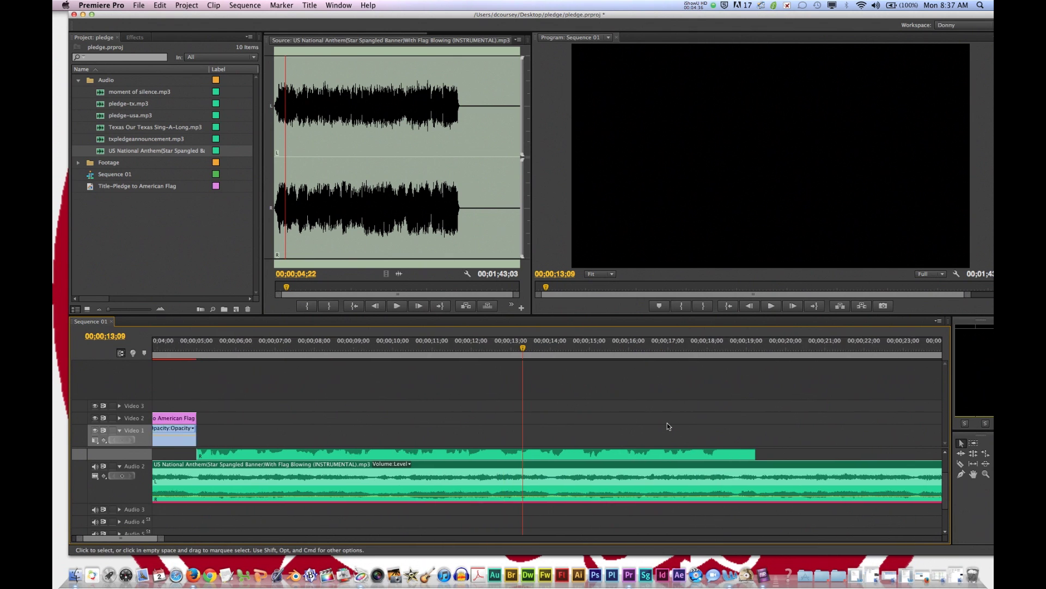
{"action": "key", "text": "minus"}
{"action": "key", "text": "minus"}
{"action": "key", "text": "minus"}
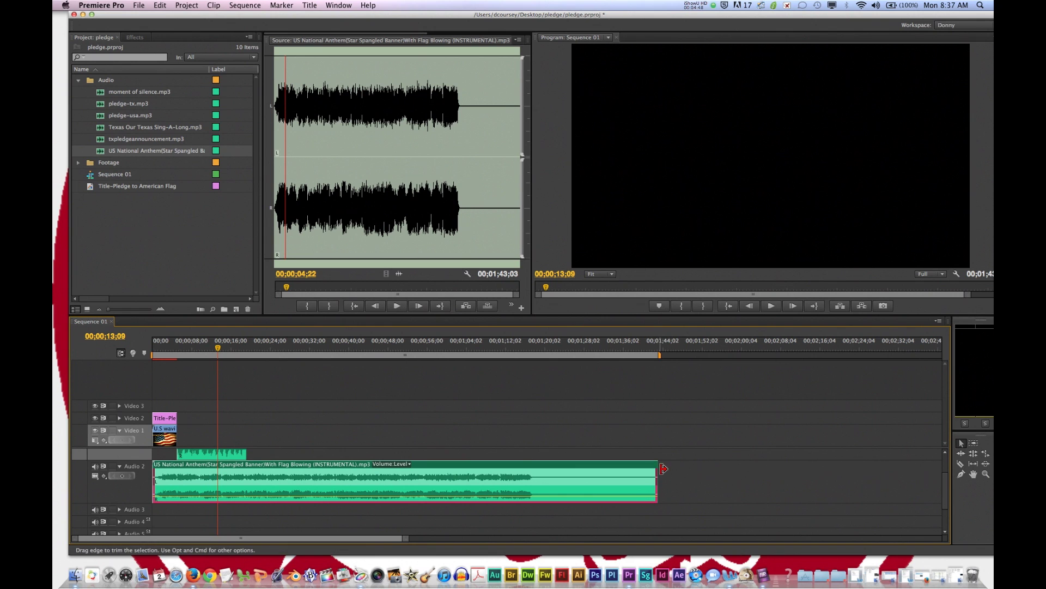
{"action": "left_click_drag", "start_coordinate": [654, 470], "coordinate": [243, 487]}
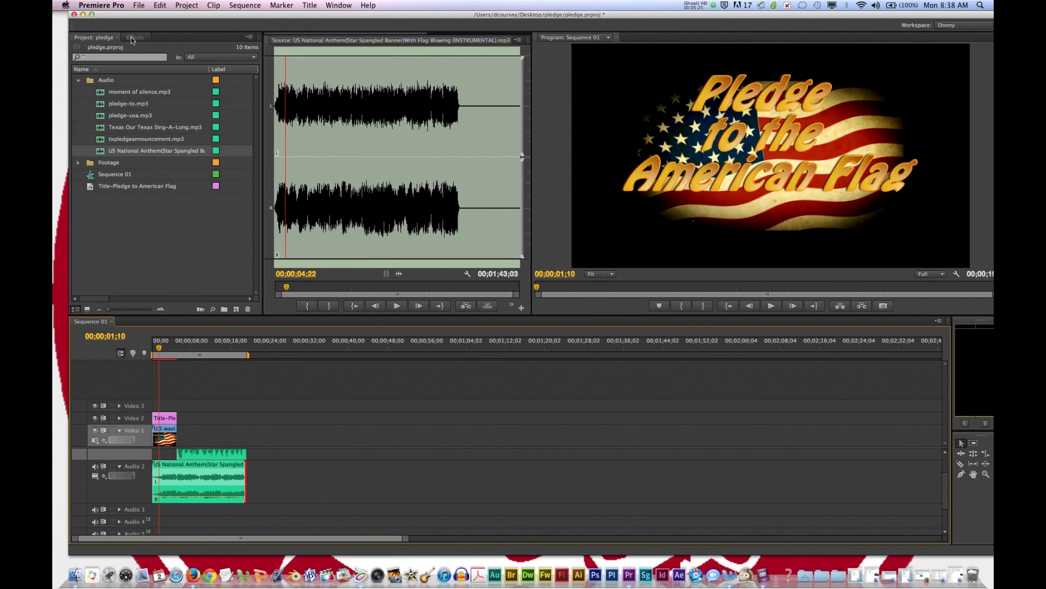
Step: Apply a Constant Power audio crossfade to the end of the National Anthem clip and play the sequence briefly
{"action": "left_click", "coordinate": [131, 37]}
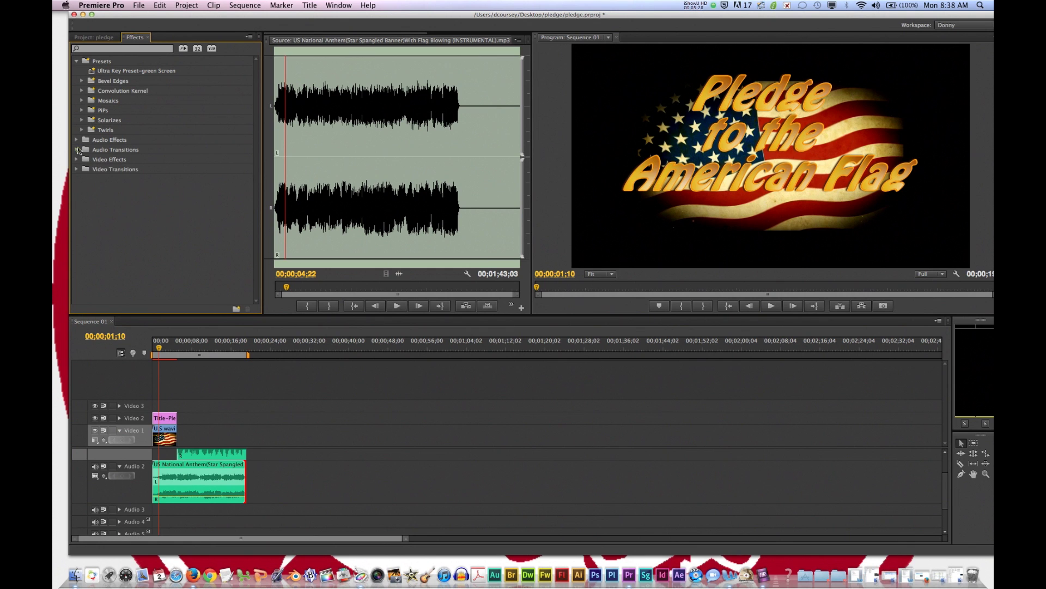
{"action": "left_click", "coordinate": [77, 149]}
{"action": "left_click", "coordinate": [82, 159]}
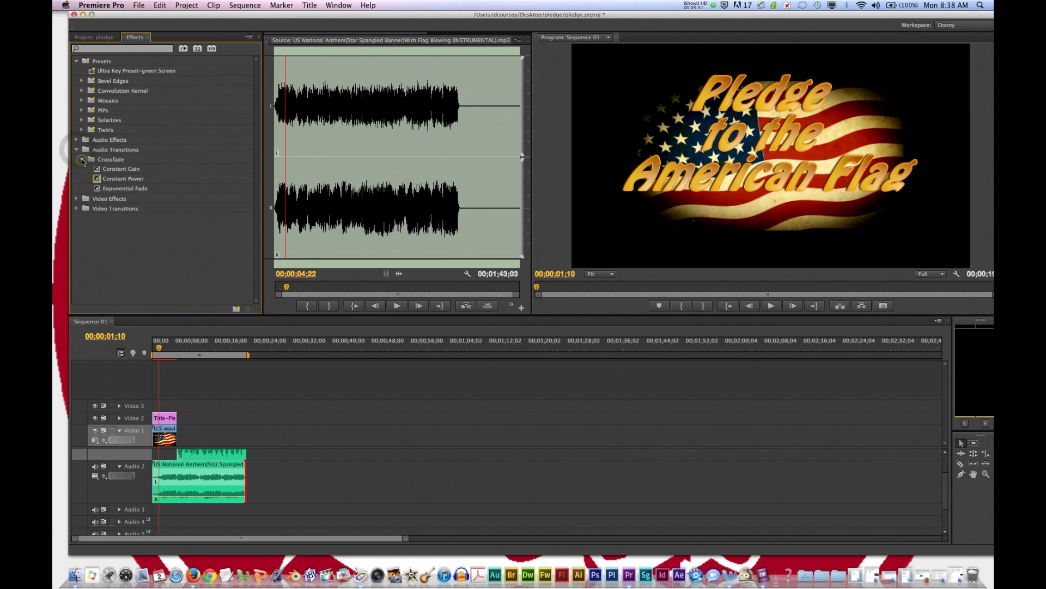
{"action": "left_click_drag", "start_coordinate": [99, 179], "coordinate": [243, 486]}
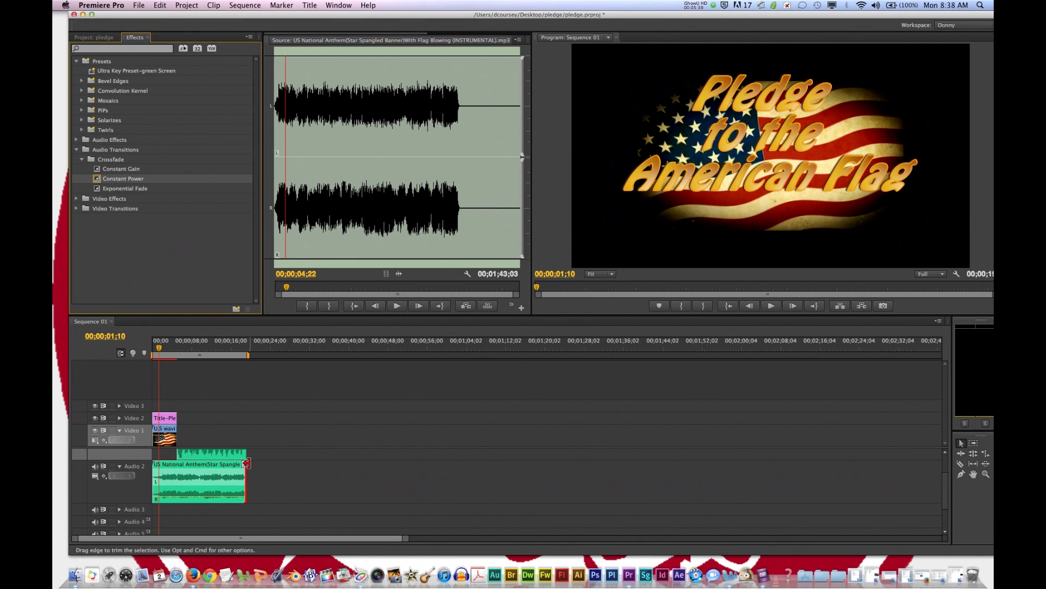
{"action": "left_click", "coordinate": [240, 349]}
{"action": "key", "text": "space"}
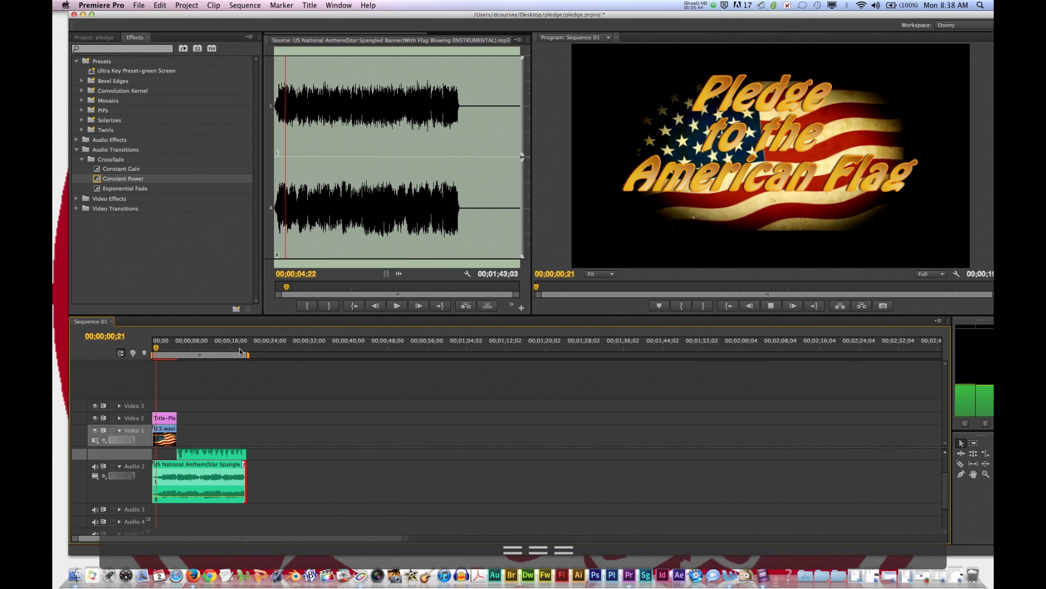
{"action": "key", "text": "space"}
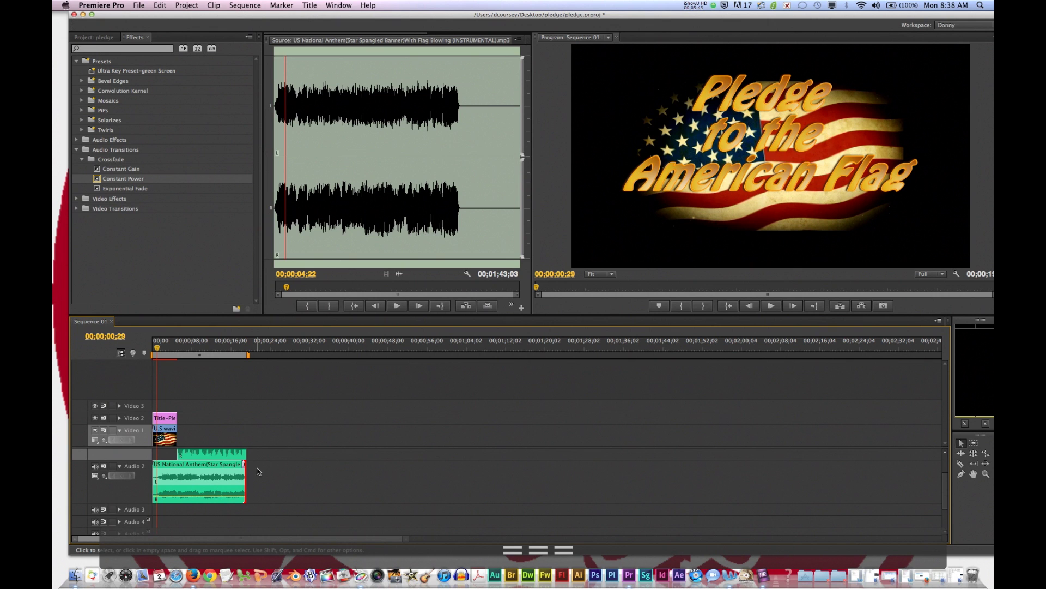
Step: Lengthen the Constant Power fade on the National Anthem clip to 00;00;03;07 and play back the fade-out
{"action": "key", "text": "equal"}
{"action": "key", "text": "equal"}
{"action": "key", "text": "equal"}
{"action": "scroll", "coordinate": [738, 461], "scroll_direction": "right", "scroll_amount": 5}
{"action": "scroll", "coordinate": [738, 461], "scroll_direction": "right", "scroll_amount": 3}
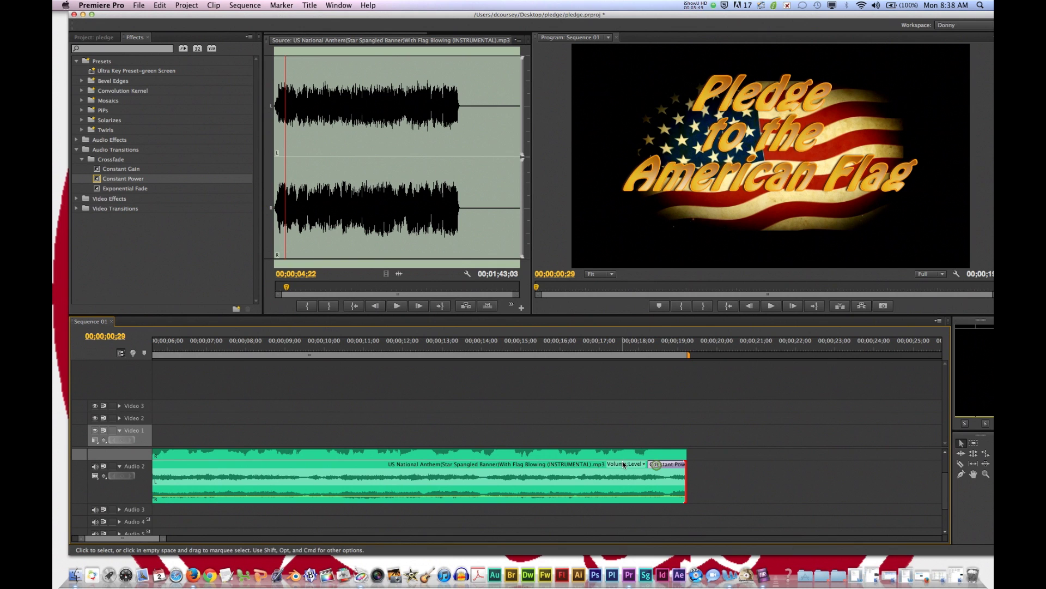
{"action": "left_click", "coordinate": [657, 463]}
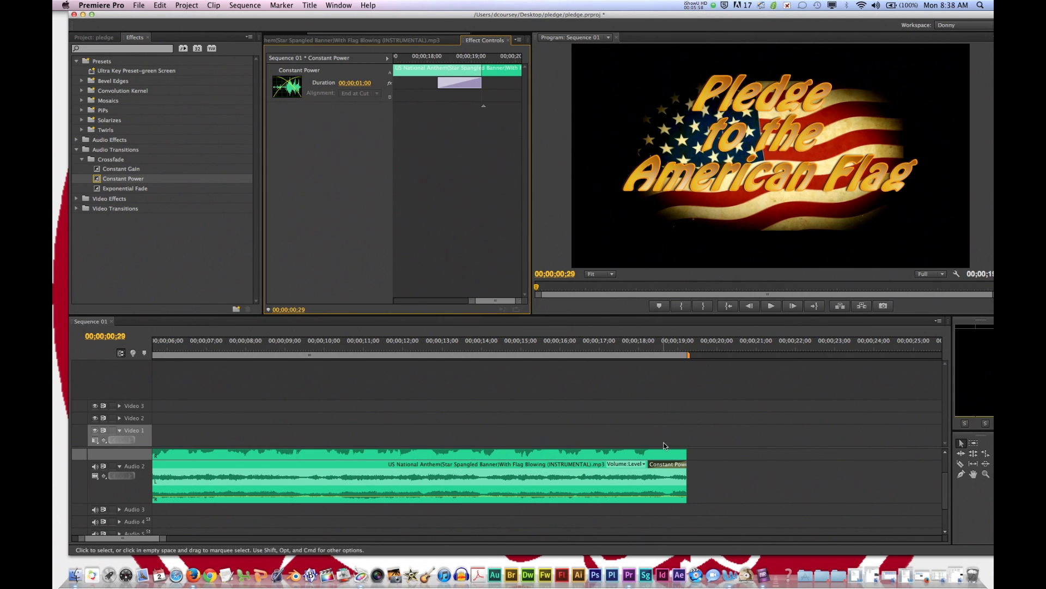
{"action": "left_click", "coordinate": [649, 464]}
{"action": "left_click_drag", "start_coordinate": [649, 464], "coordinate": [564, 459]}
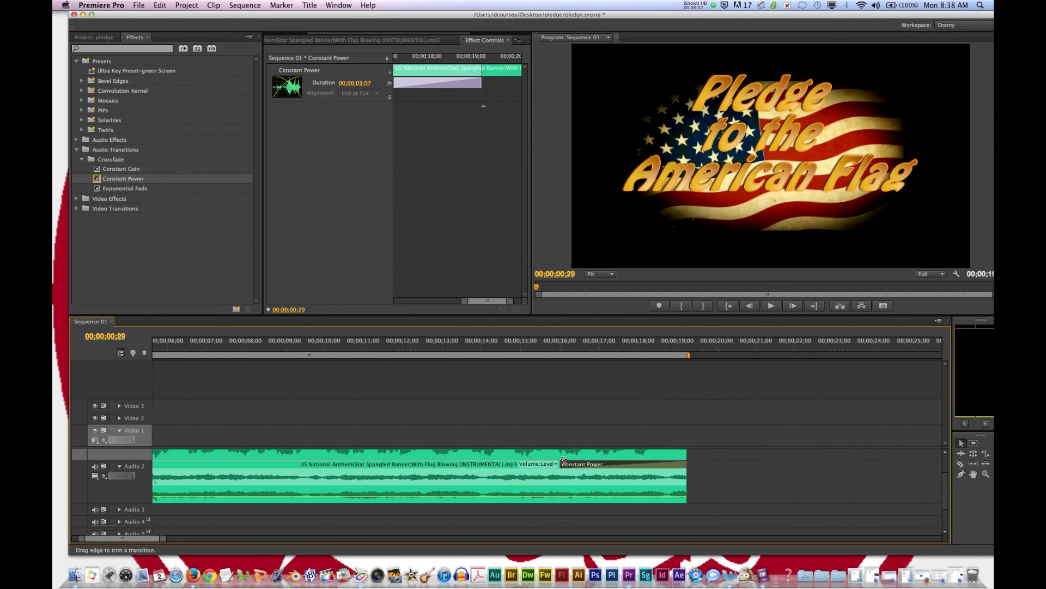
{"action": "left_click", "coordinate": [565, 342]}
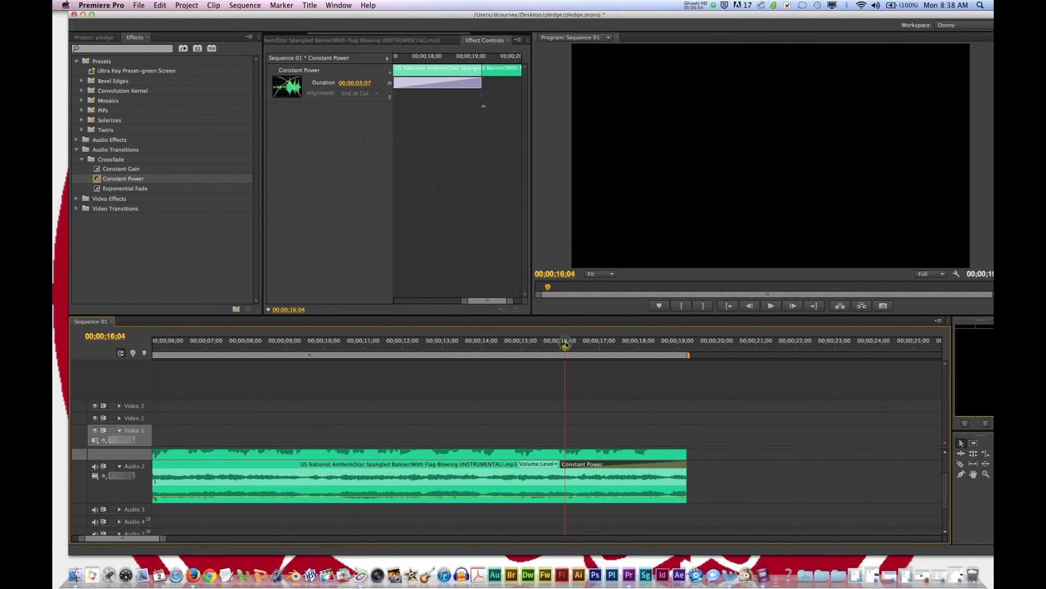
{"action": "key", "text": "space"}
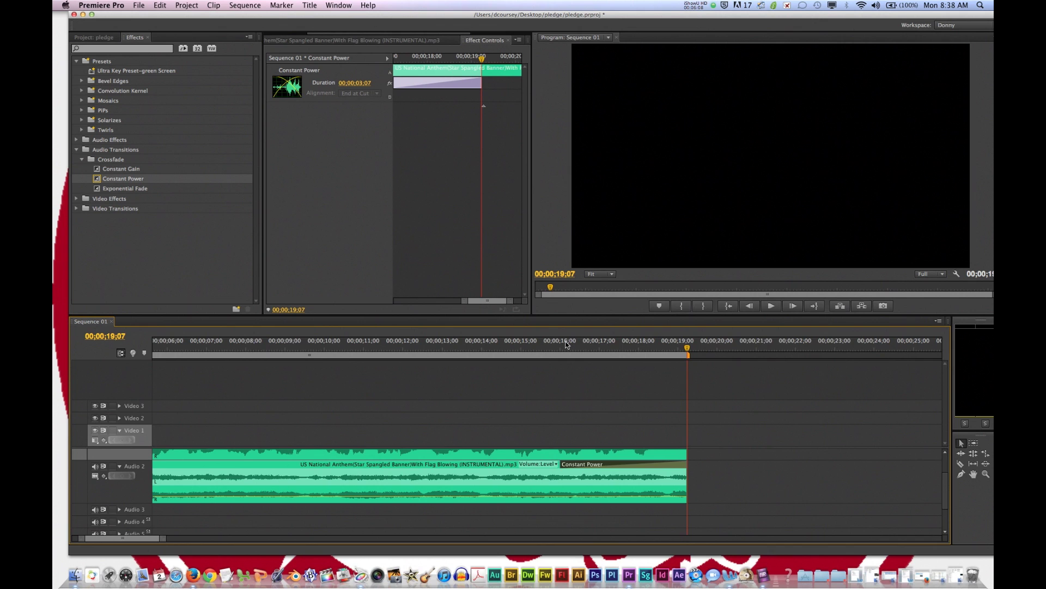
Step: Replay the start of the sequence and delete the Constant Power transition from the National Anthem clip
{"action": "key", "text": "space"}
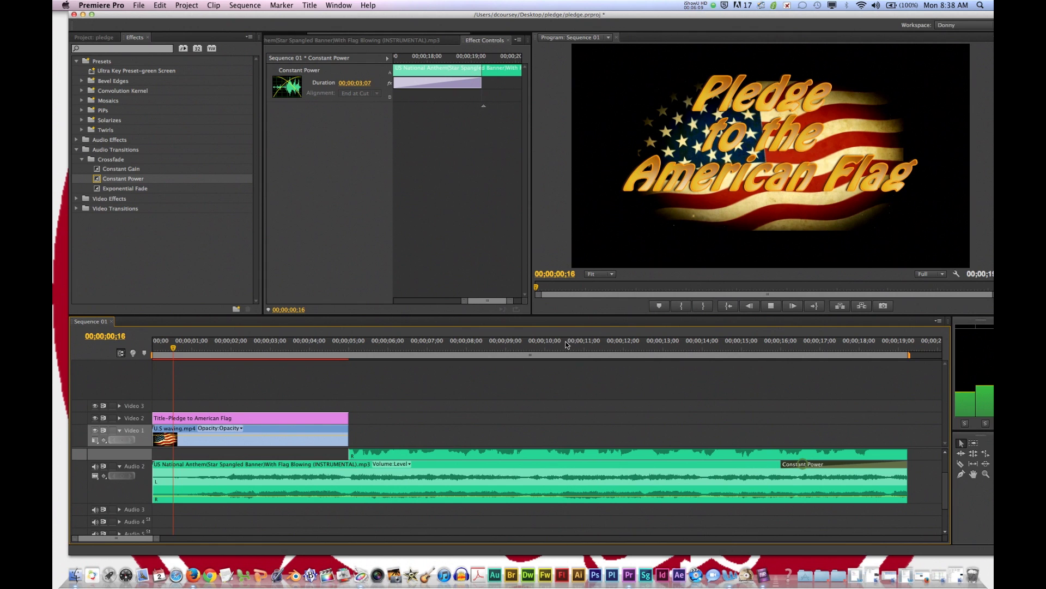
{"action": "key", "text": "space"}
{"action": "left_click", "coordinate": [803, 465]}
{"action": "key", "text": "Delete"}
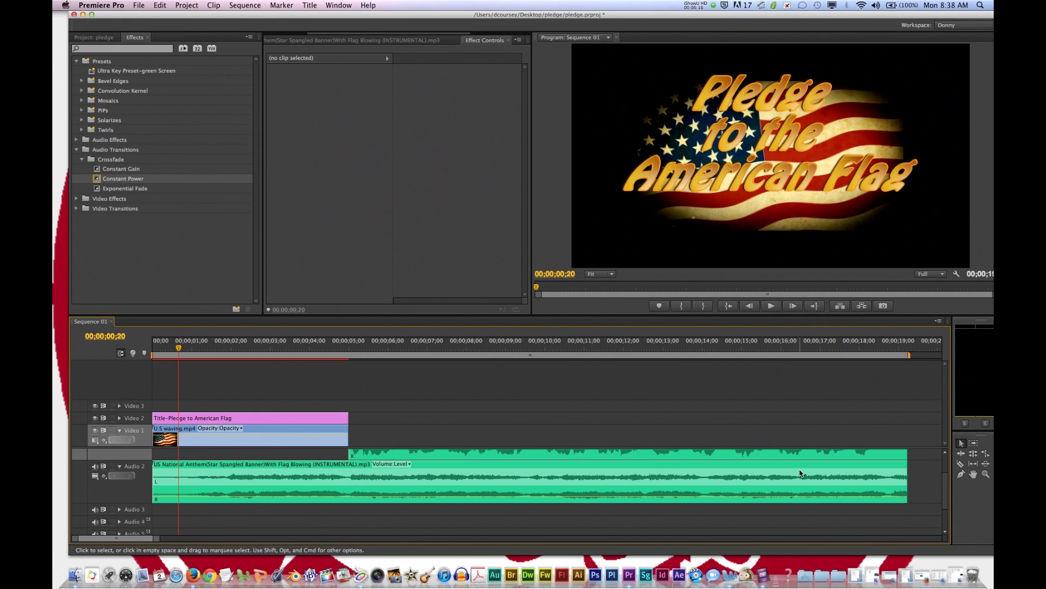
Step: Widen the source and effect controls area and show the National Anthem clip's Volume effect settings
{"action": "left_click", "coordinate": [800, 470]}
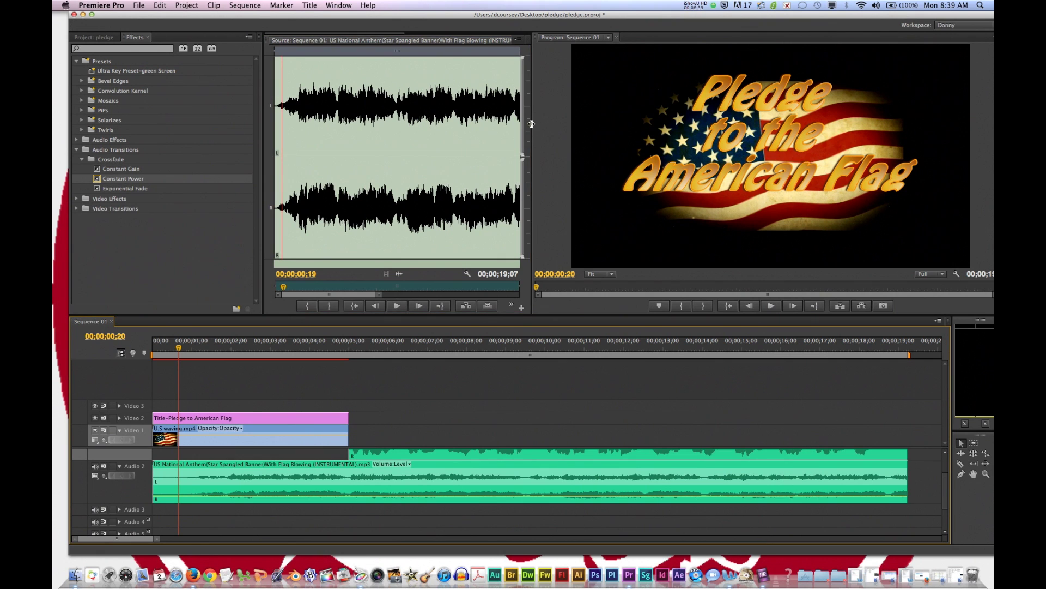
{"action": "left_click_drag", "start_coordinate": [532, 124], "coordinate": [791, 125]}
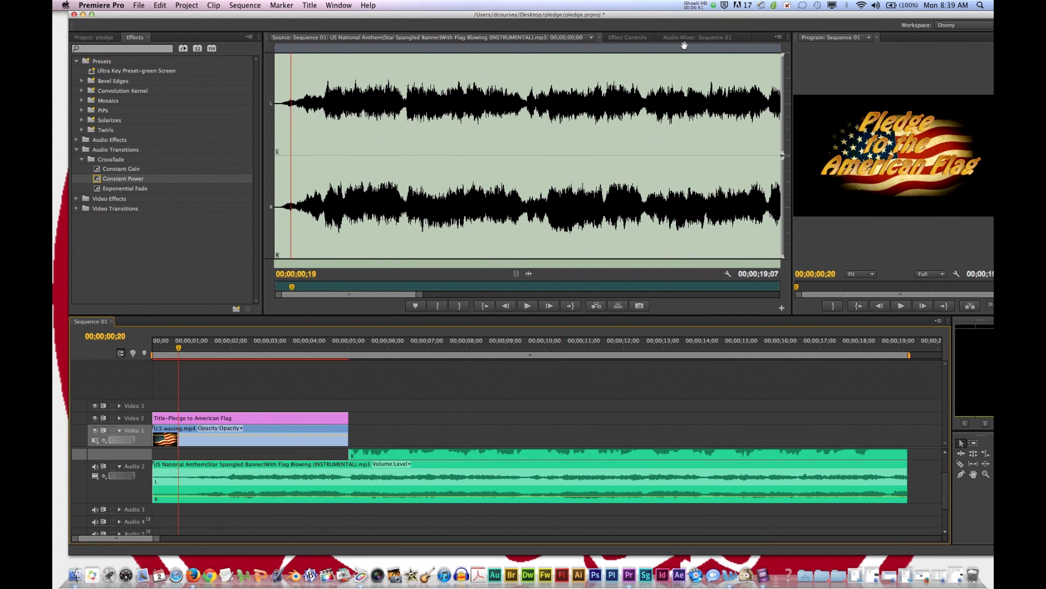
{"action": "left_click", "coordinate": [635, 37]}
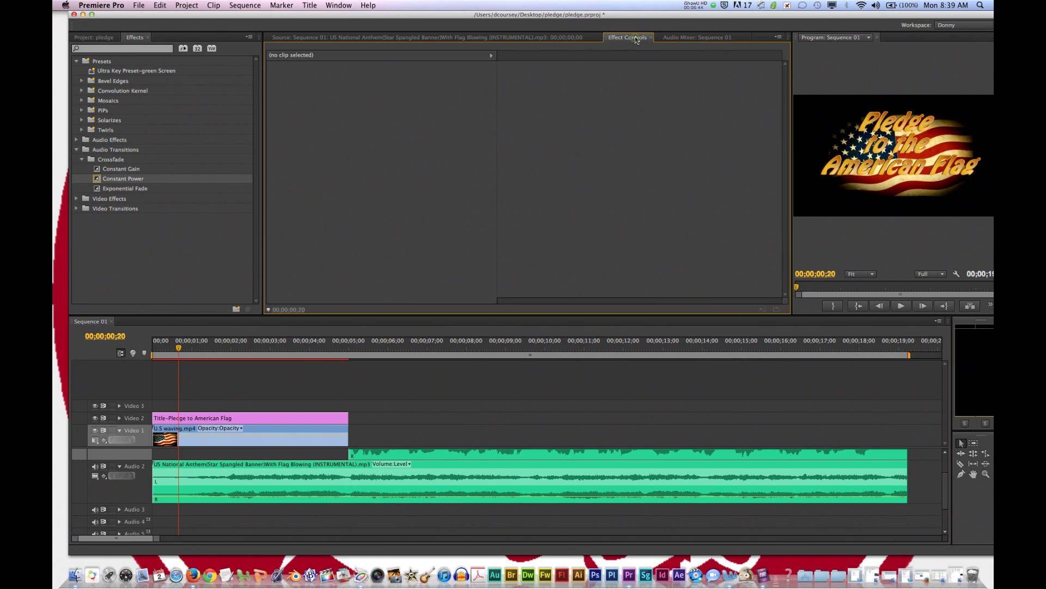
{"action": "double_click", "coordinate": [295, 463]}
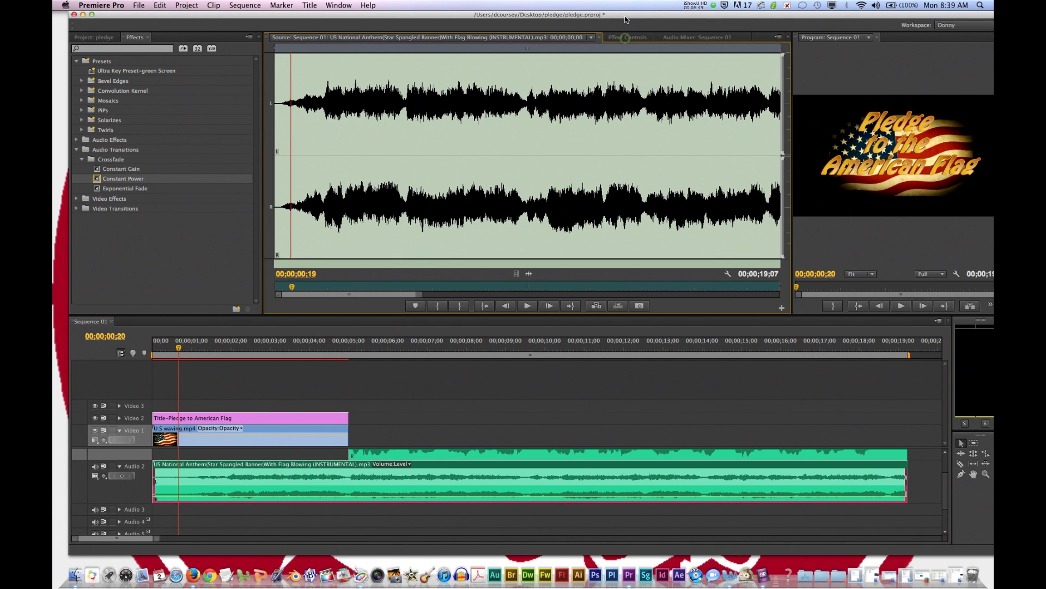
{"action": "left_click", "coordinate": [626, 37]}
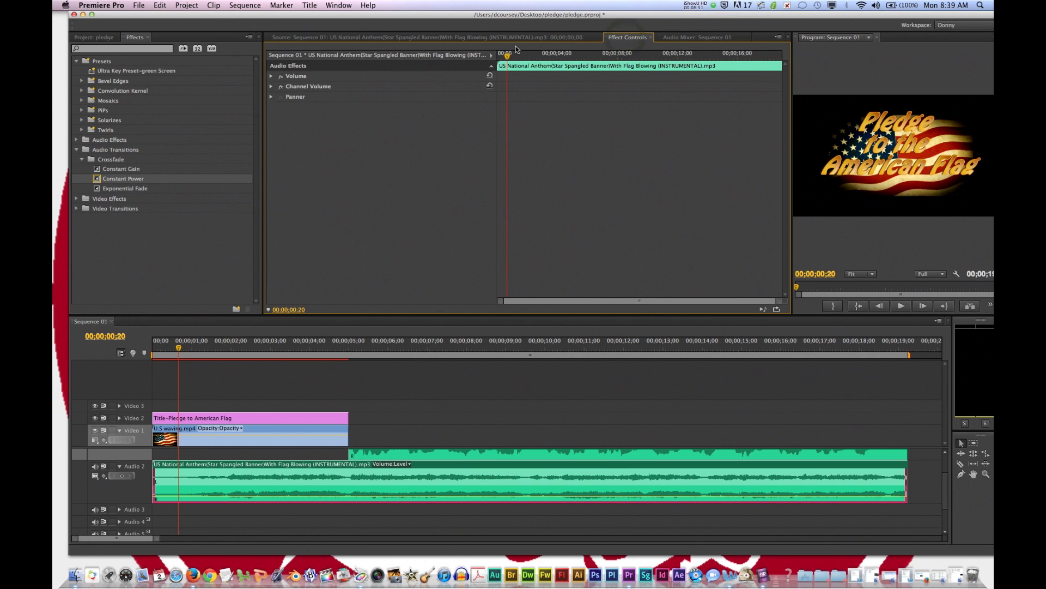
{"action": "left_click", "coordinate": [271, 77]}
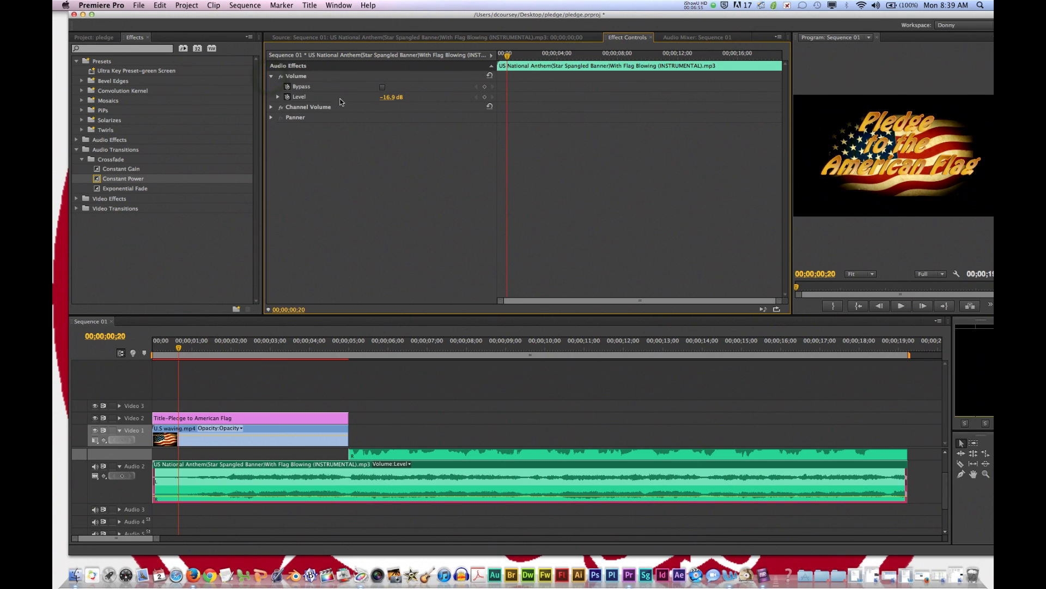
Step: Add volume Level keyframes to the National Anthem clip at 00;00;00;00 and 00;00;18;00
{"action": "left_click_drag", "start_coordinate": [507, 56], "coordinate": [478, 69]}
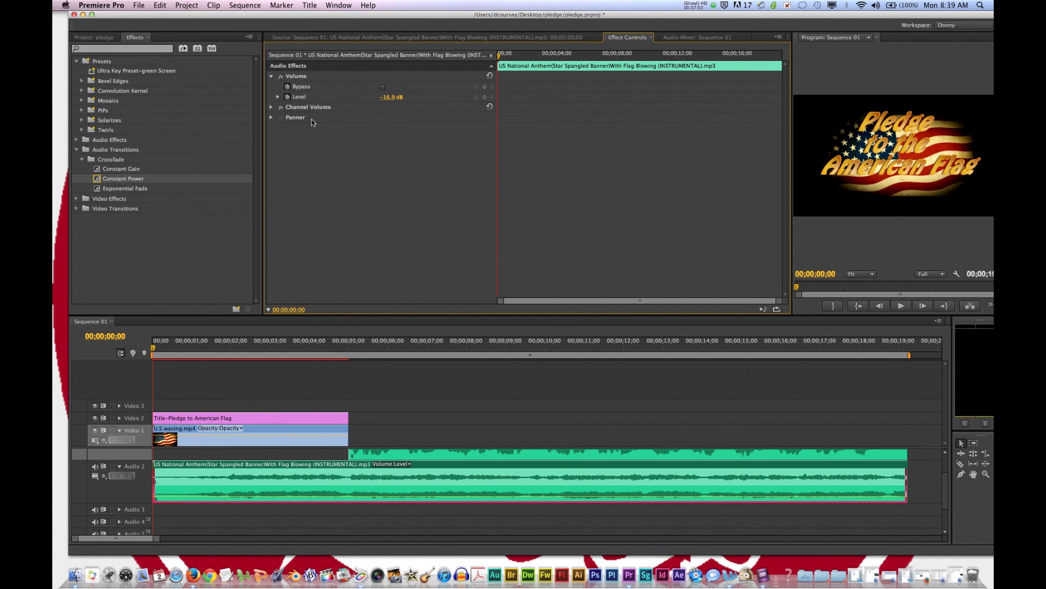
{"action": "left_click", "coordinate": [277, 97]}
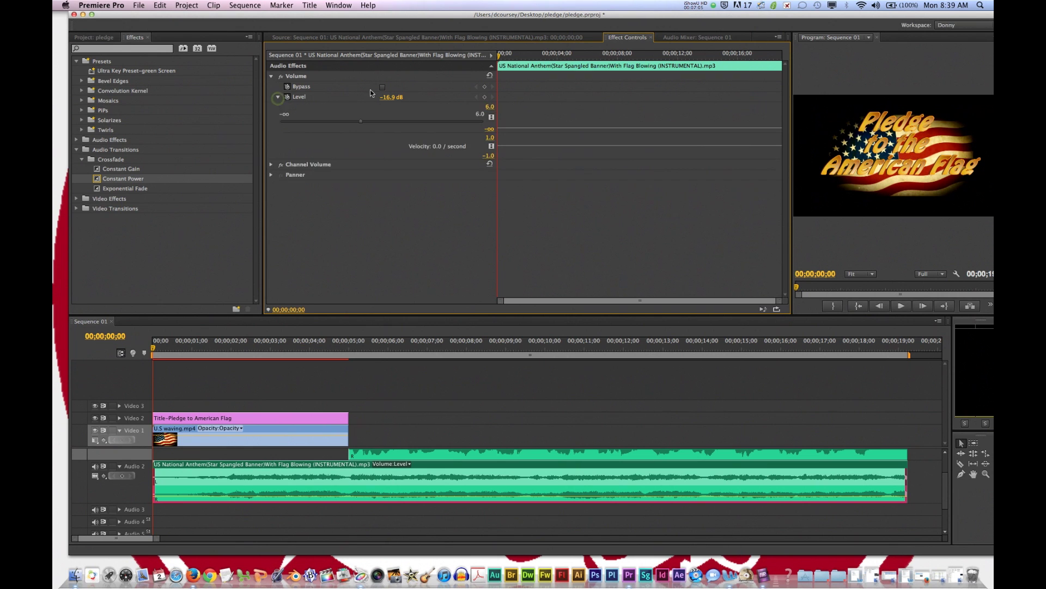
{"action": "left_click", "coordinate": [487, 100]}
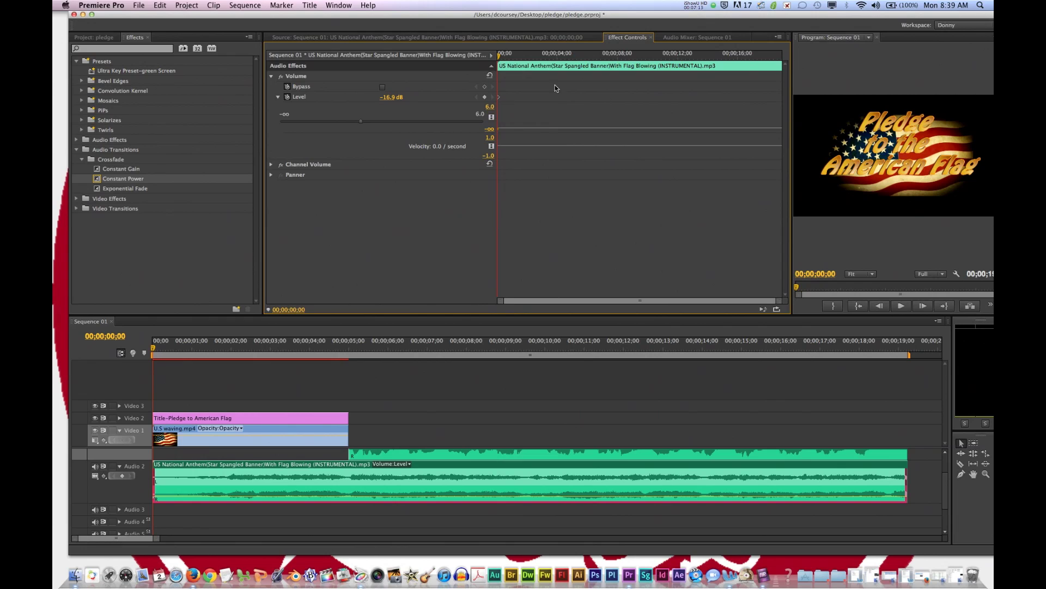
{"action": "left_click", "coordinate": [755, 52]}
{"action": "mouse_move", "coordinate": [755, 51]}
{"action": "left_mouse_down"}
{"action": "mouse_move", "coordinate": [792, 62]}
{"action": "mouse_move", "coordinate": [769, 62]}
{"action": "left_mouse_up"}
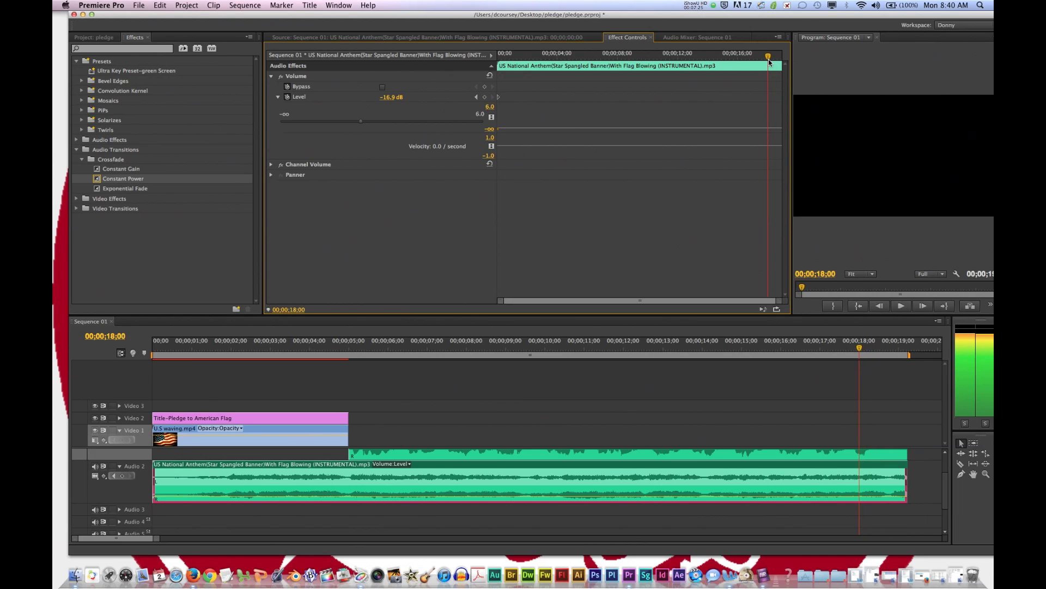
{"action": "left_click", "coordinate": [486, 97]}
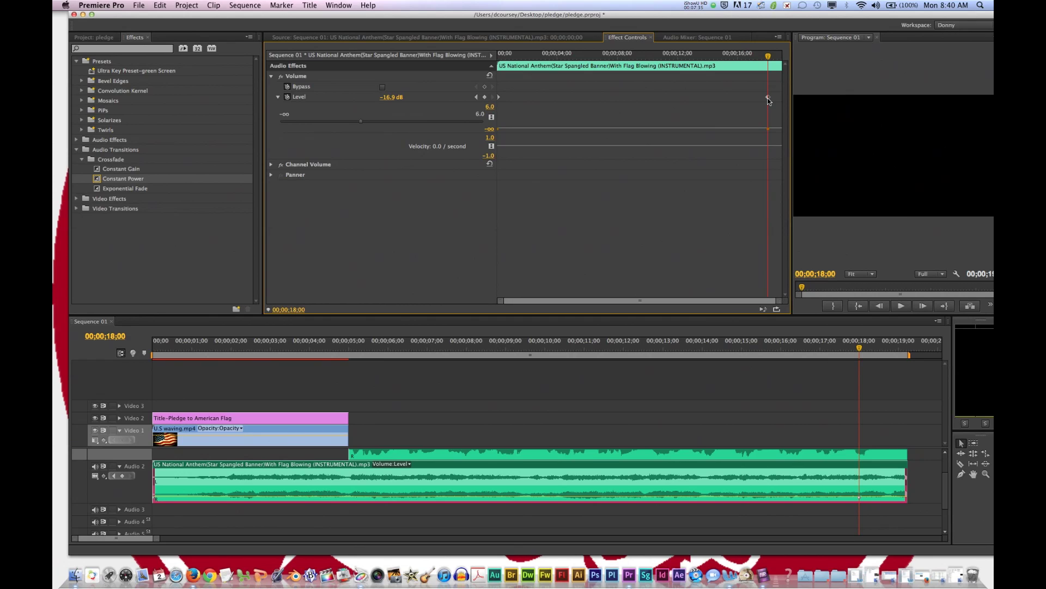
Step: Add a volume Level keyframe at 00;00;19;06 near the National Anthem clip's end and lower it to -73.1 dB
{"action": "left_click_drag", "start_coordinate": [769, 57], "coordinate": [786, 62]}
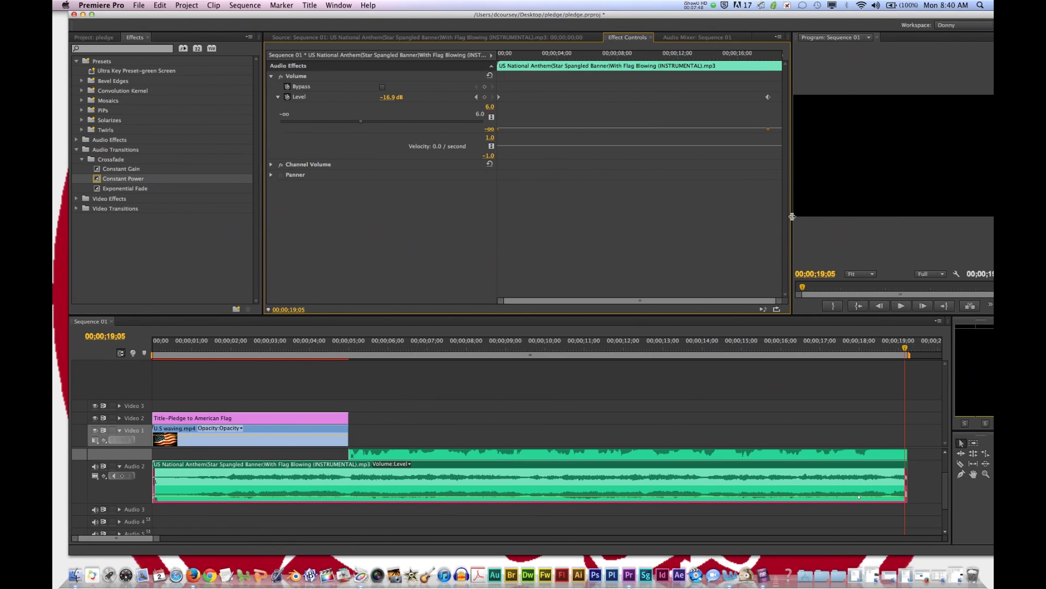
{"action": "key", "text": "minus"}
{"action": "key", "text": "minus"}
{"action": "key", "text": "equal"}
{"action": "key", "text": "equal"}
{"action": "key", "text": "equal"}
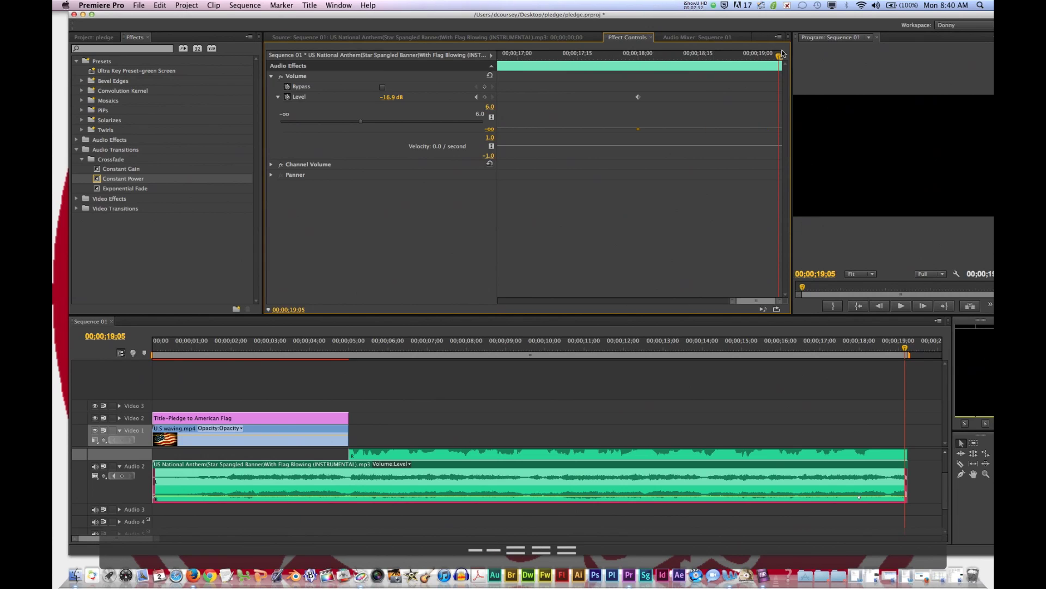
{"action": "left_click_drag", "start_coordinate": [778, 58], "coordinate": [785, 59]}
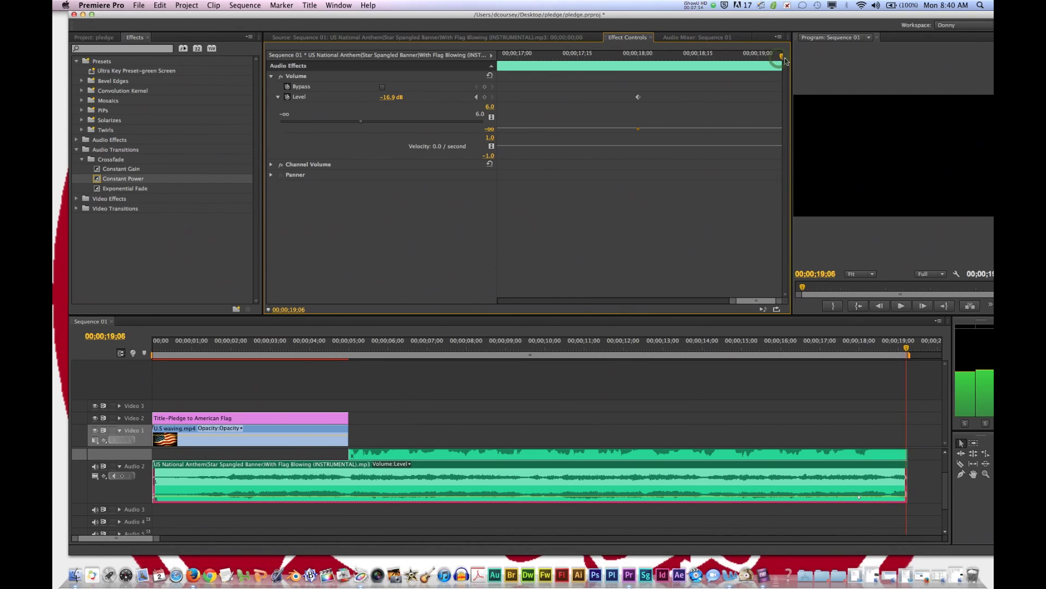
{"action": "left_click", "coordinate": [486, 98]}
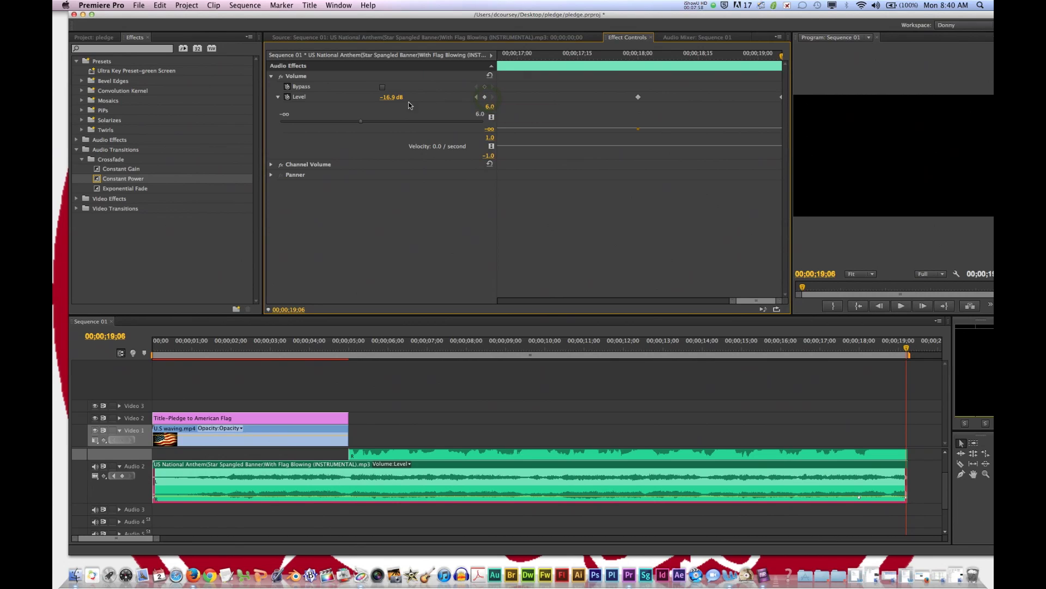
{"action": "left_click_drag", "start_coordinate": [389, 99], "coordinate": [375, 100]}
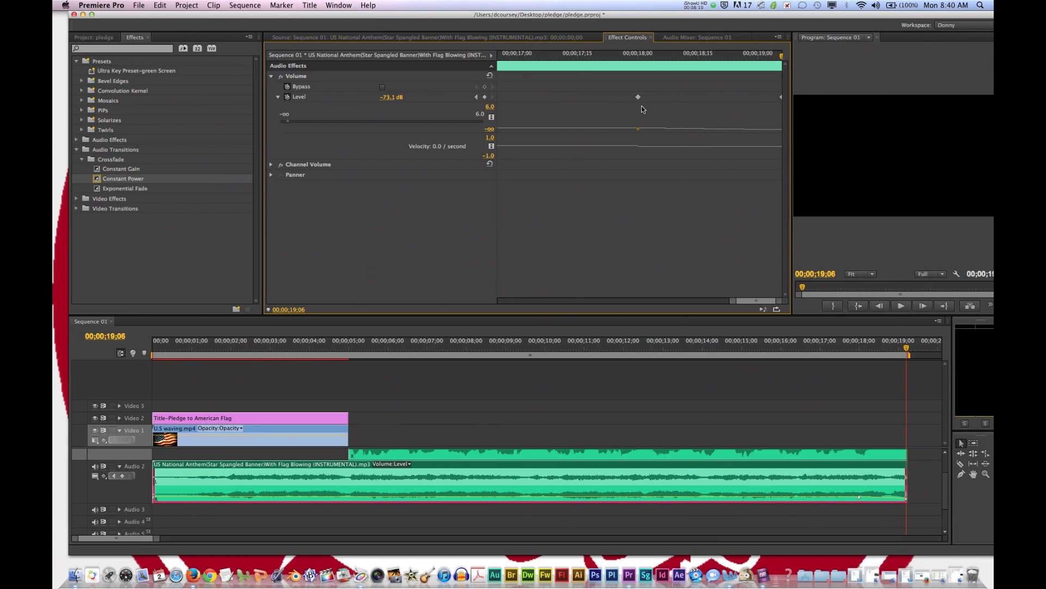
Step: Move the National Anthem clip's middle volume keyframe to 00;00;17;18 at about -9.85 dB and place the playhead just before it
{"action": "key", "text": "minus"}
{"action": "key", "text": "minus"}
{"action": "key", "text": "minus"}
{"action": "key", "text": "minus"}
{"action": "key", "text": "minus"}
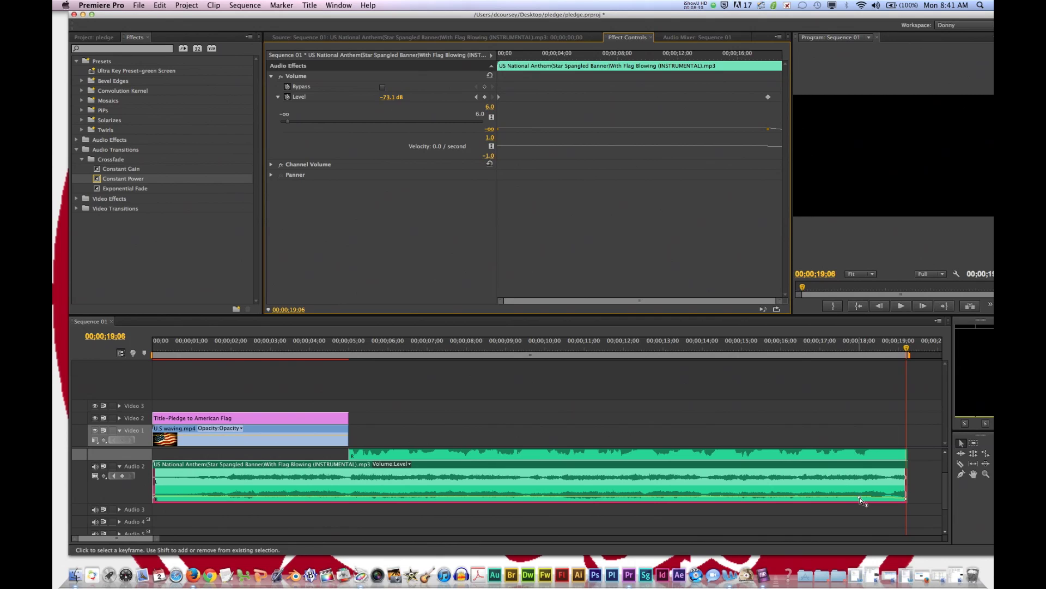
{"action": "mouse_move", "coordinate": [861, 500]}
{"action": "left_mouse_down"}
{"action": "mouse_move", "coordinate": [836, 497]}
{"action": "mouse_move", "coordinate": [871, 495]}
{"action": "mouse_move", "coordinate": [844, 494]}
{"action": "left_mouse_up"}
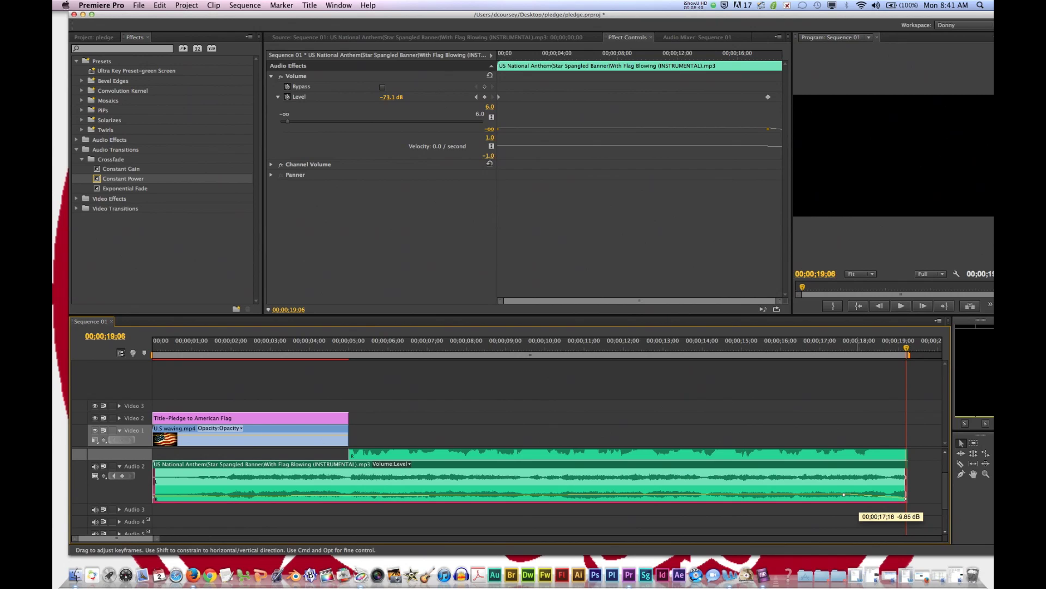
{"action": "left_click", "coordinate": [840, 348]}
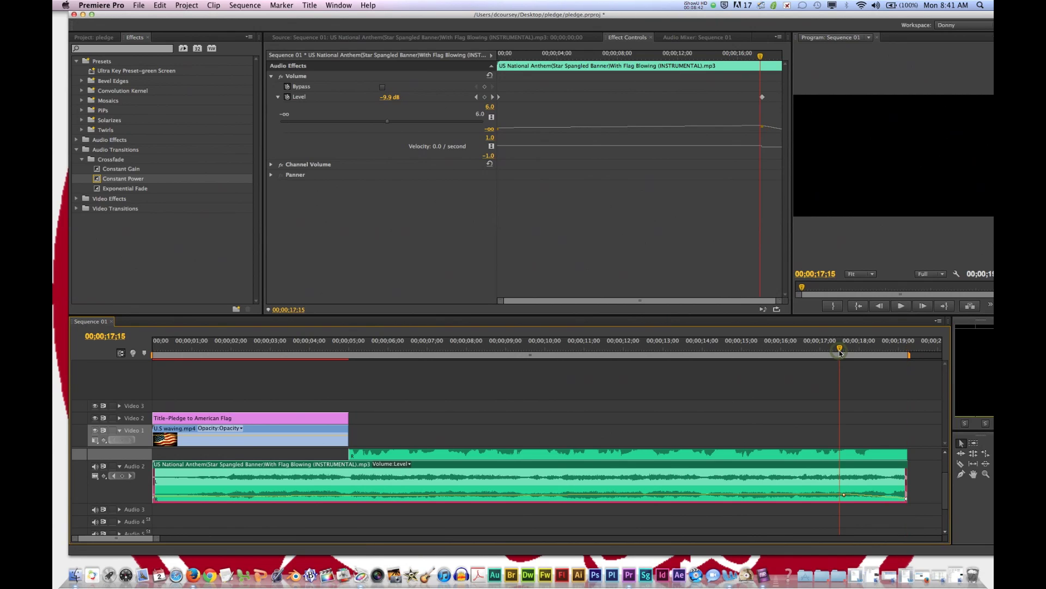
Step: Play back the end of the sequence from 00;00;17;15 to check the National Anthem fade-out
{"action": "key", "text": "space"}
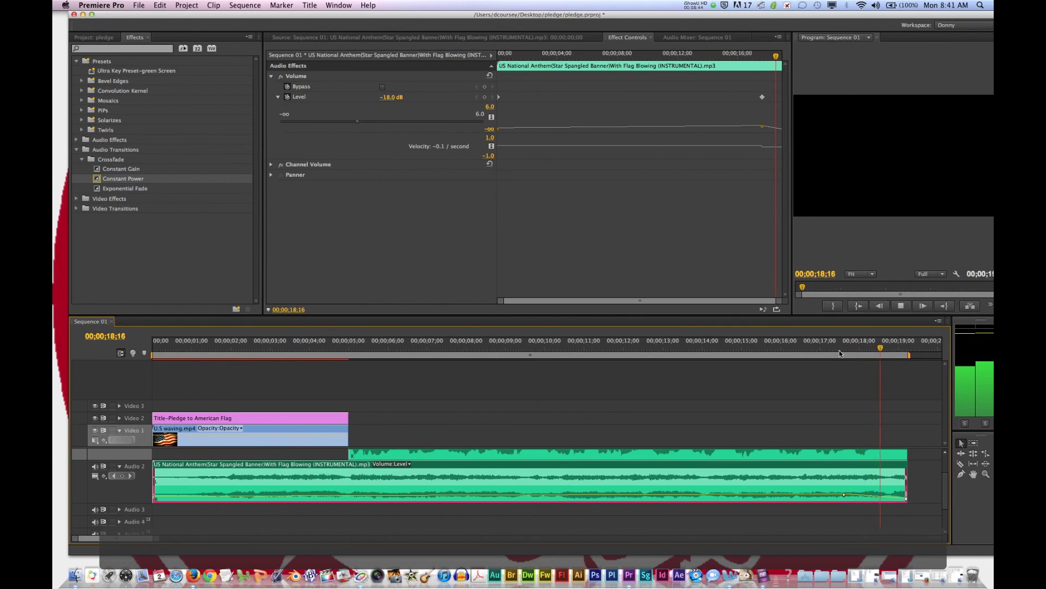
{"action": "key", "text": "space"}
{"action": "key", "text": "space"}
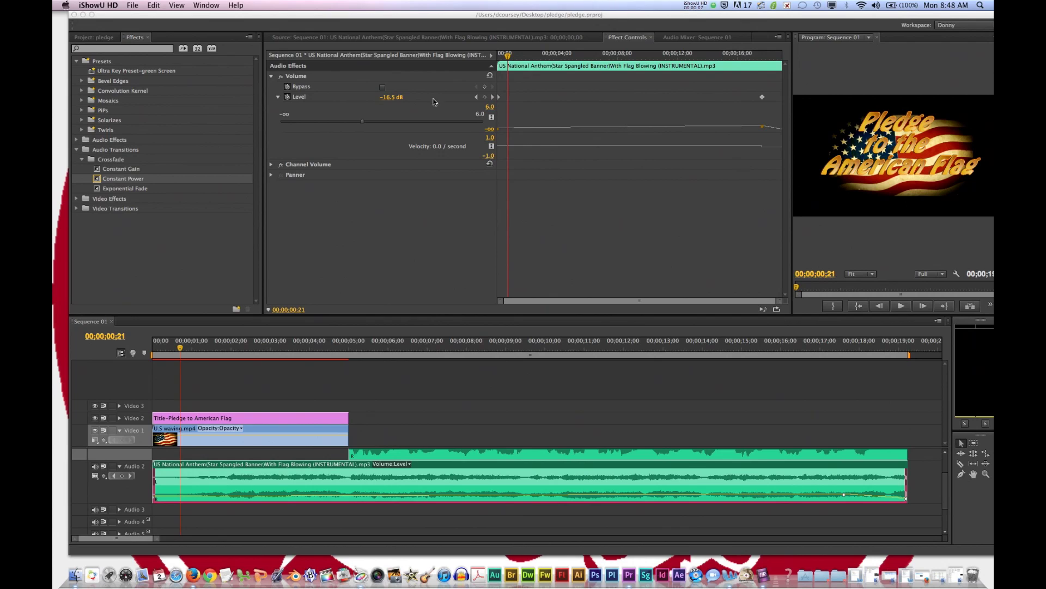
Step: Select the National Anthem clip on Audio 2 and send it to Adobe Audition for editing as a clip
{"action": "left_click", "coordinate": [319, 387]}
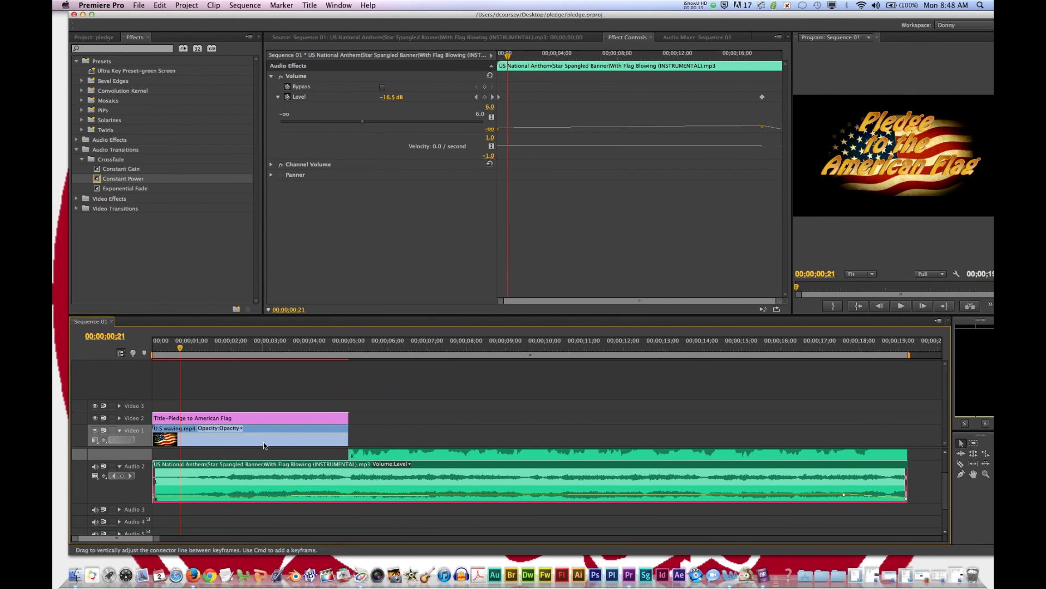
{"action": "left_click", "coordinate": [259, 467]}
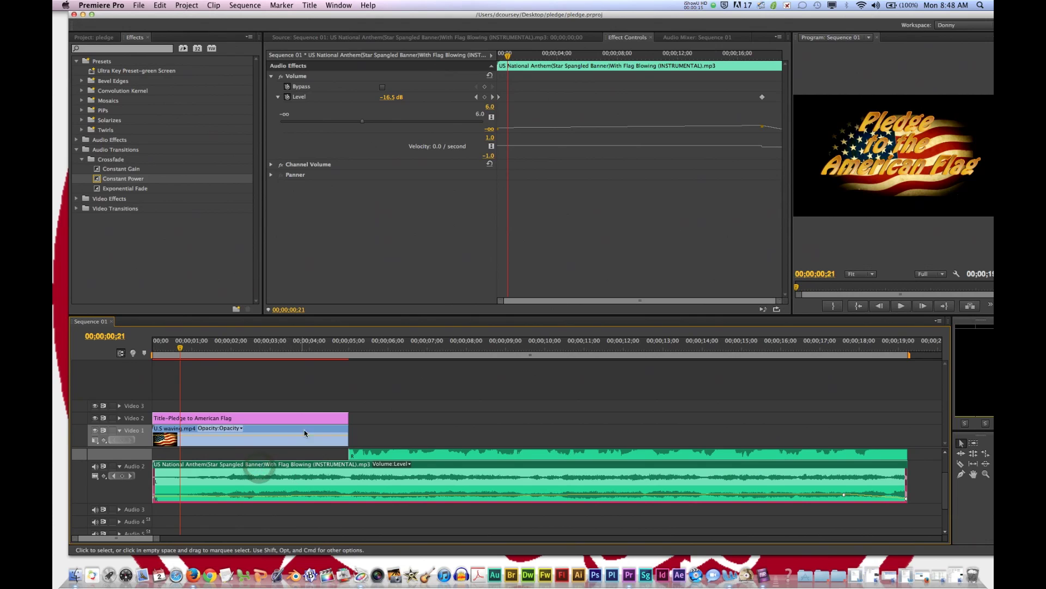
{"action": "left_click", "coordinate": [311, 417]}
{"action": "left_click", "coordinate": [321, 475]}
{"action": "left_click", "coordinate": [161, 6]}
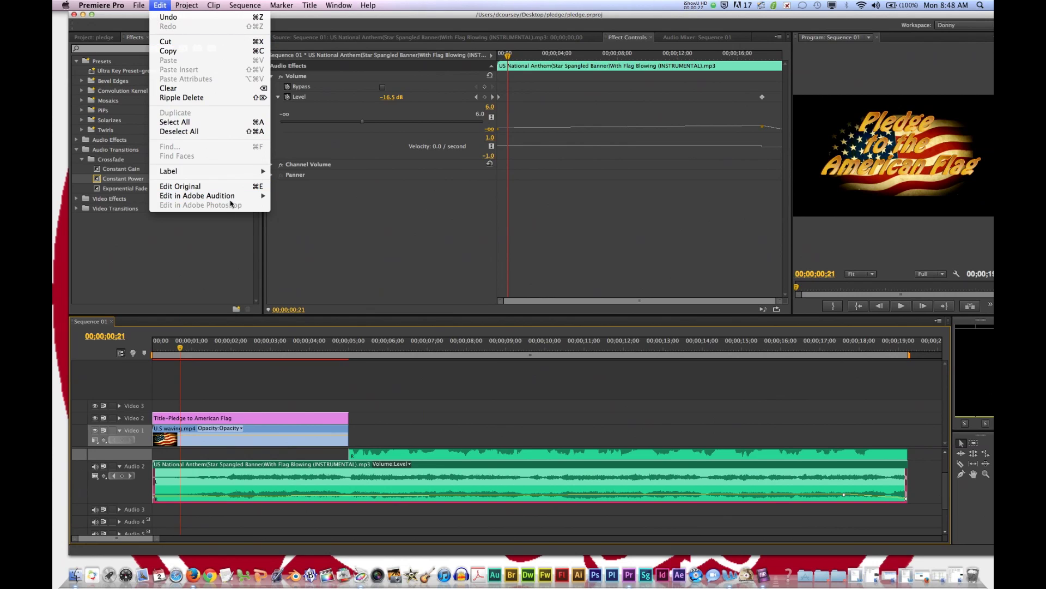
{"action": "mouse_move", "coordinate": [260, 200]}
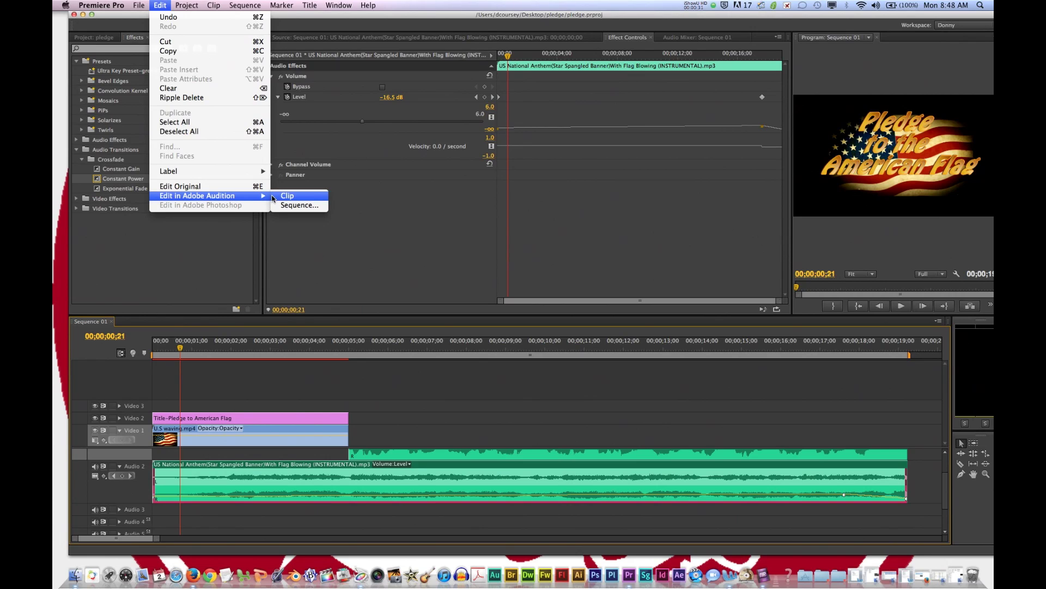
{"action": "left_click", "coordinate": [275, 197]}
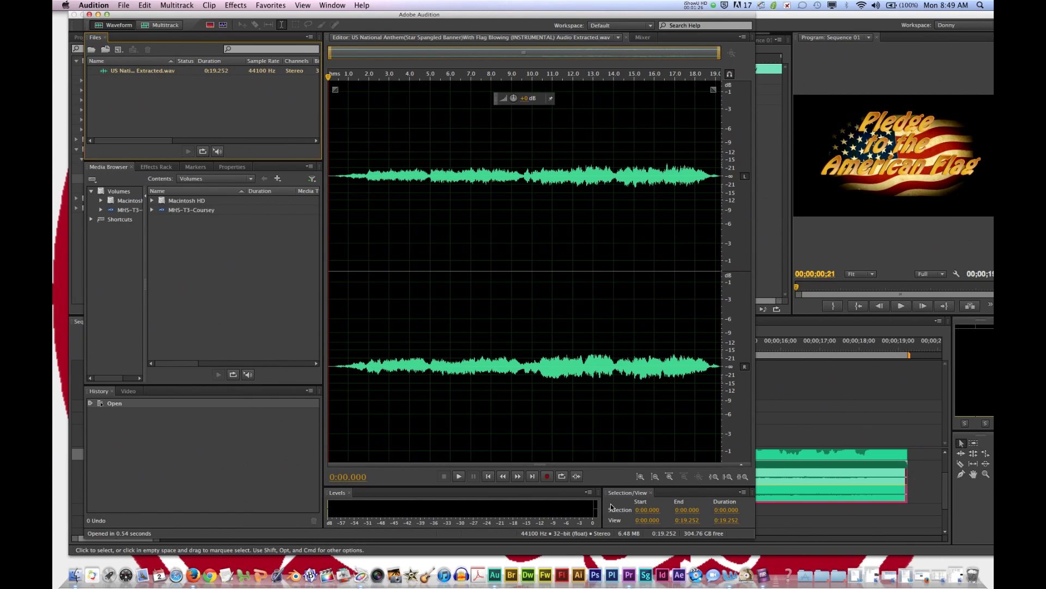
Step: Play the extracted National Anthem audio in Audition and clear the waveform selection, placing the playhead at about 0:02.475
{"action": "left_click", "coordinate": [459, 477]}
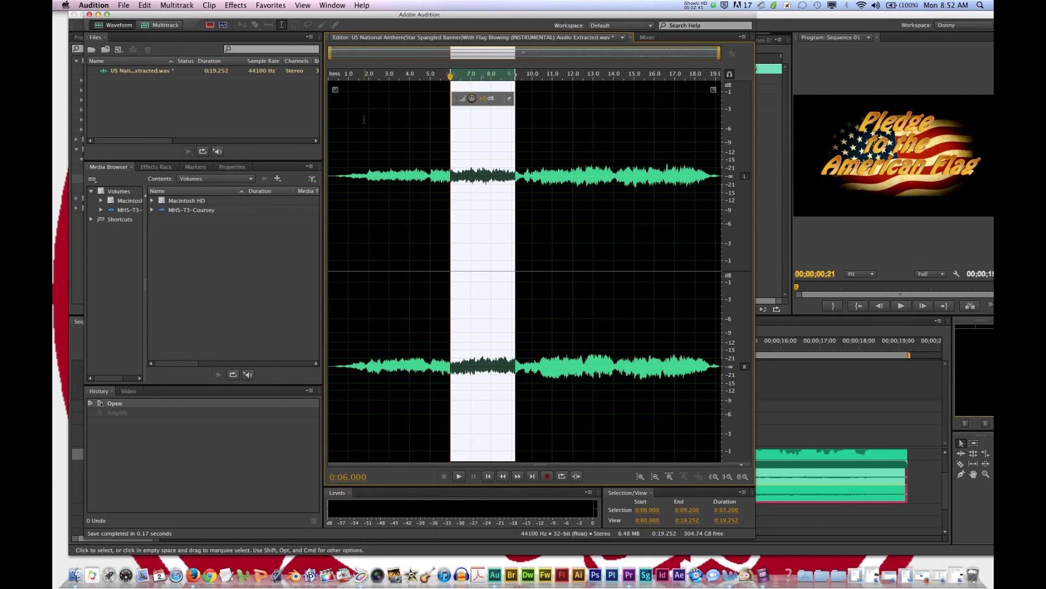
{"action": "left_click", "coordinate": [377, 118]}
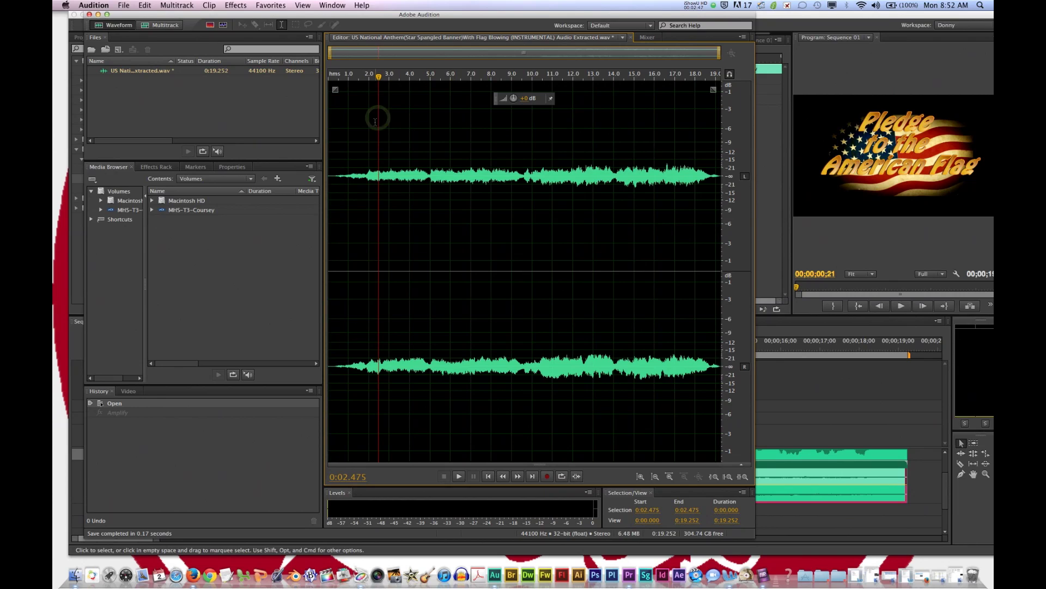